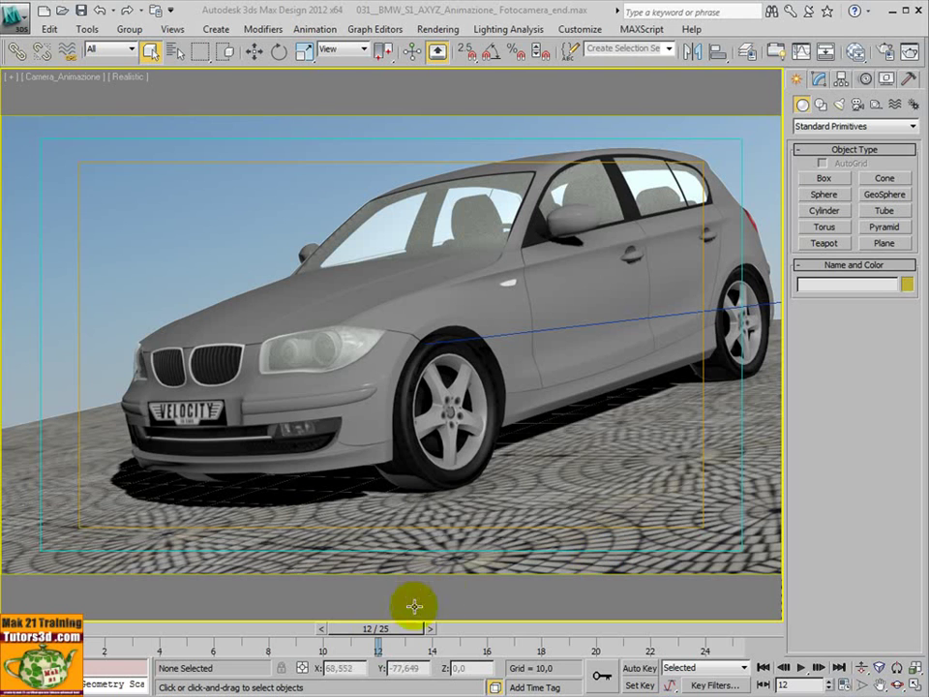
Scrub the Camera_Animazione BMW animation forward, settling at frame 15 of 25.
{"action": "left_click_drag", "start_coordinate": [386, 635], "coordinate": [600, 617]}
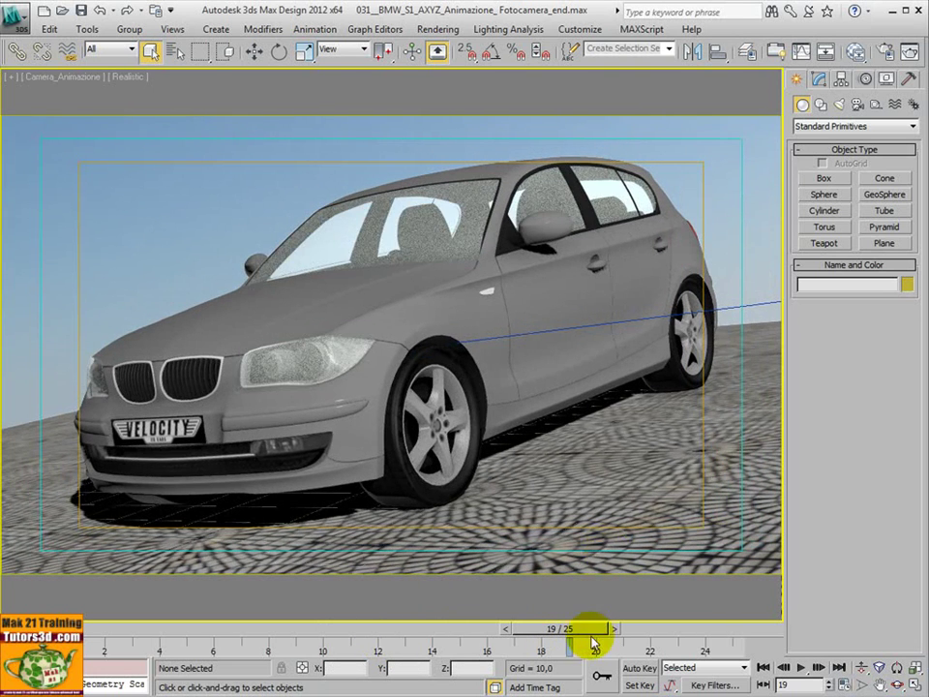
{"action": "mouse_move", "coordinate": [591, 629]}
{"action": "left_mouse_down"}
{"action": "mouse_move", "coordinate": [663, 636]}
{"action": "mouse_move", "coordinate": [343, 606]}
{"action": "mouse_move", "coordinate": [561, 629]}
{"action": "mouse_move", "coordinate": [193, 629]}
{"action": "mouse_move", "coordinate": [352, 639]}
{"action": "mouse_move", "coordinate": [546, 627]}
{"action": "mouse_move", "coordinate": [510, 639]}
{"action": "mouse_move", "coordinate": [685, 637]}
{"action": "mouse_move", "coordinate": [485, 636]}
{"action": "left_mouse_up"}
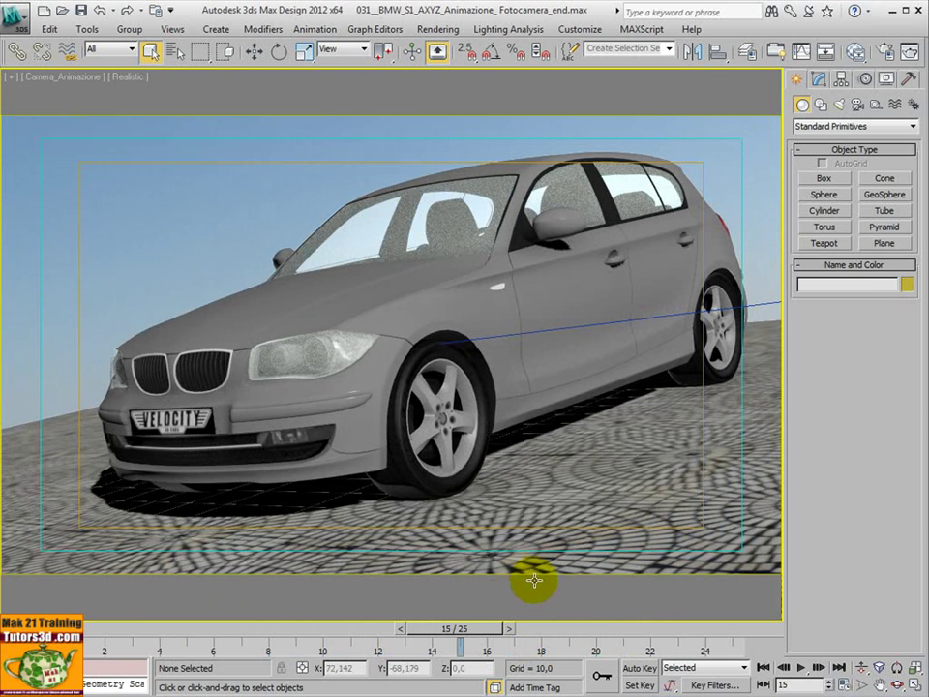
In Render Setup, scroll the Indirect Illumination tab down to the FG and GI disk caching reuse settings.
{"action": "left_click", "coordinate": [887, 53]}
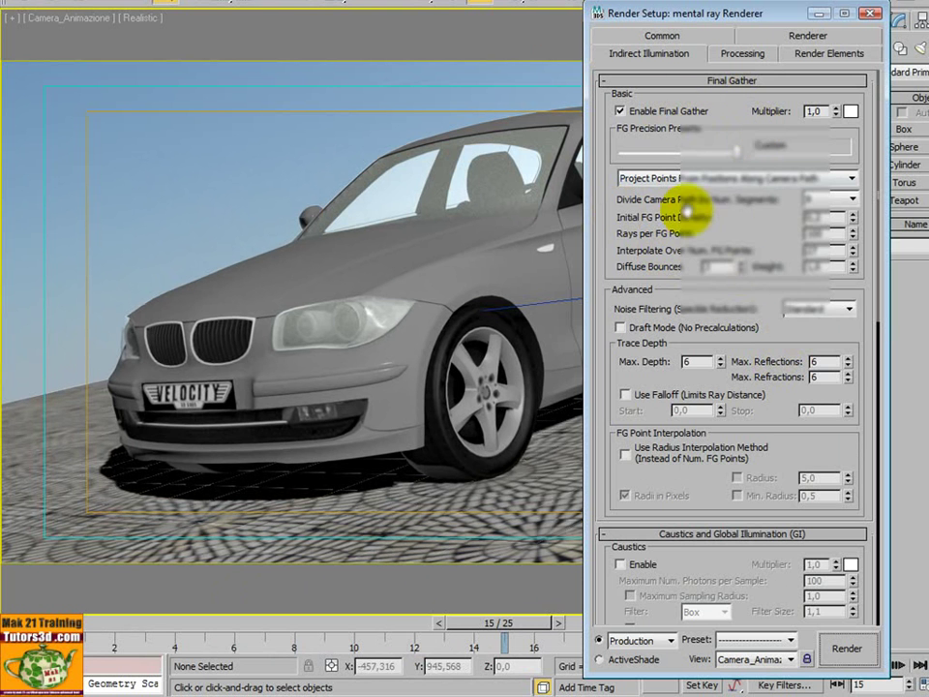
{"action": "left_click_drag", "start_coordinate": [770, 360], "coordinate": [767, 53]}
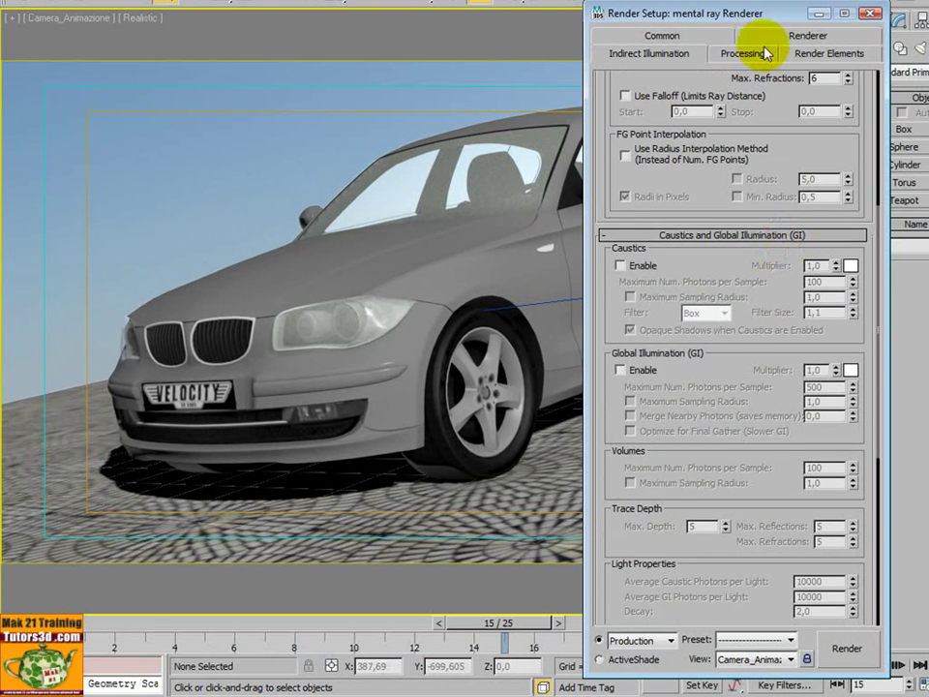
{"action": "scroll", "coordinate": [768, 291], "scroll_direction": "down", "scroll_amount": 3}
{"action": "scroll", "coordinate": [764, 283], "scroll_direction": "down", "scroll_amount": 3}
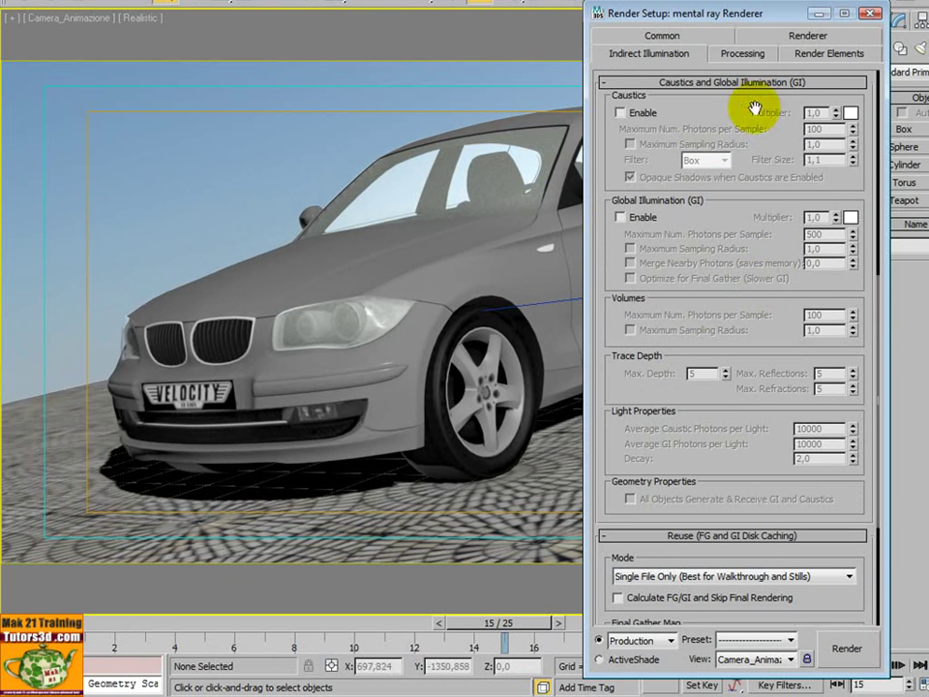
{"action": "scroll", "coordinate": [664, 398], "scroll_direction": "down", "scroll_amount": 2}
{"action": "scroll", "coordinate": [721, 402], "scroll_direction": "down", "scroll_amount": 2}
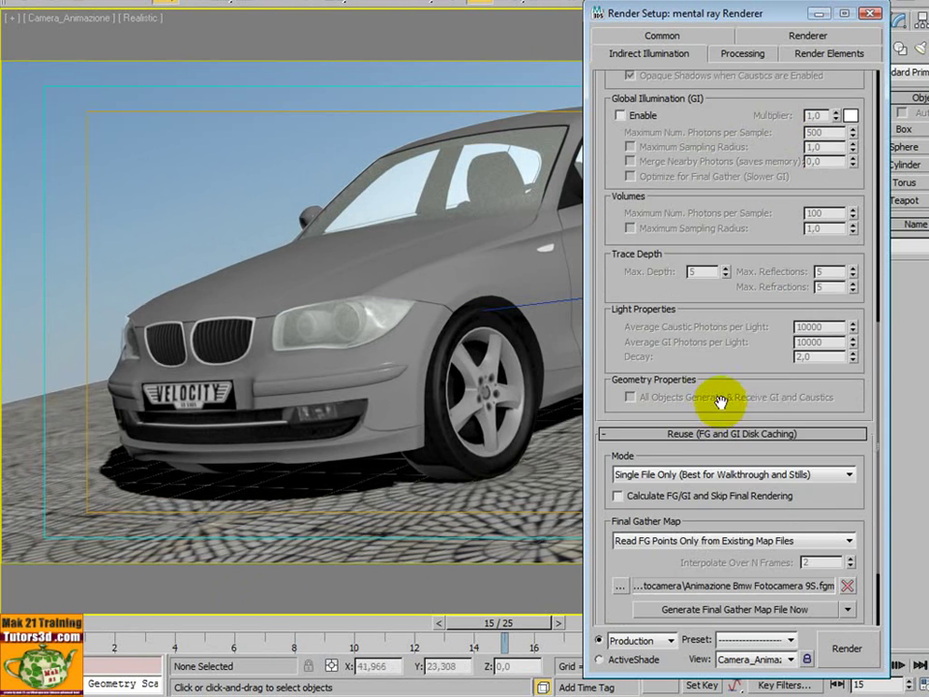
{"action": "scroll", "coordinate": [720, 402], "scroll_direction": "down", "scroll_amount": 3}
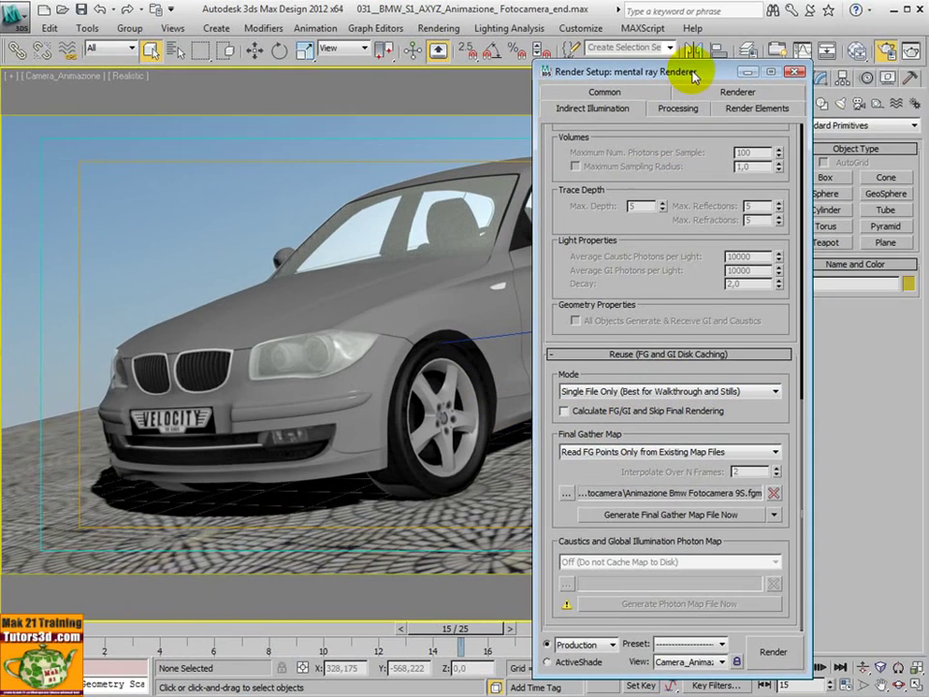
Move Render Setup aside, scrub the animation to frame 14, then bring the dialog back.
{"action": "left_click_drag", "start_coordinate": [693, 71], "coordinate": [801, 74]}
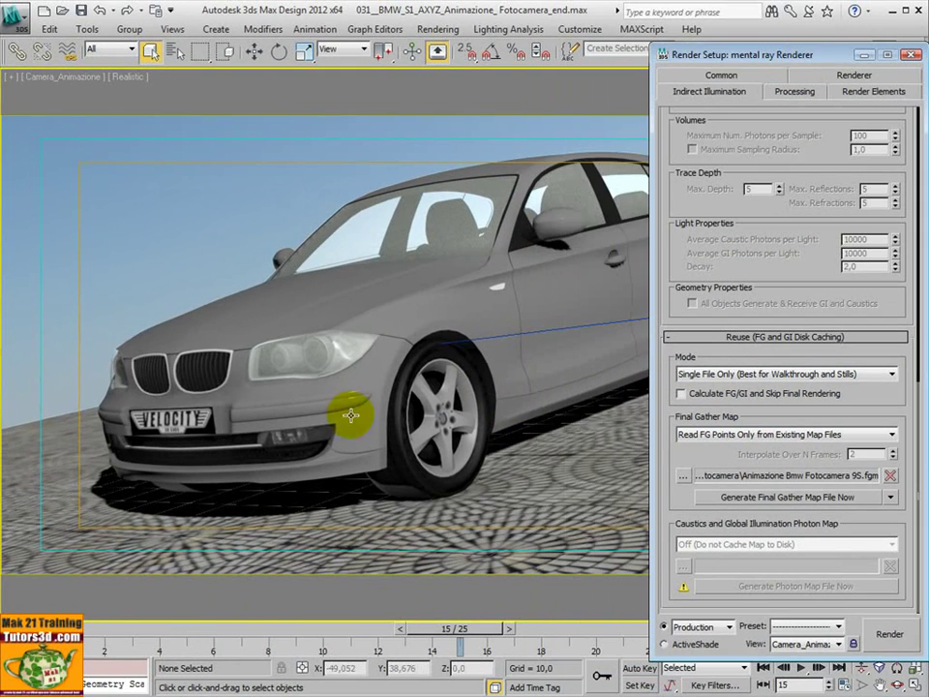
{"action": "mouse_move", "coordinate": [441, 628]}
{"action": "left_mouse_down"}
{"action": "mouse_move", "coordinate": [151, 639]}
{"action": "mouse_move", "coordinate": [441, 634]}
{"action": "mouse_move", "coordinate": [199, 628]}
{"action": "mouse_move", "coordinate": [543, 628]}
{"action": "left_mouse_up"}
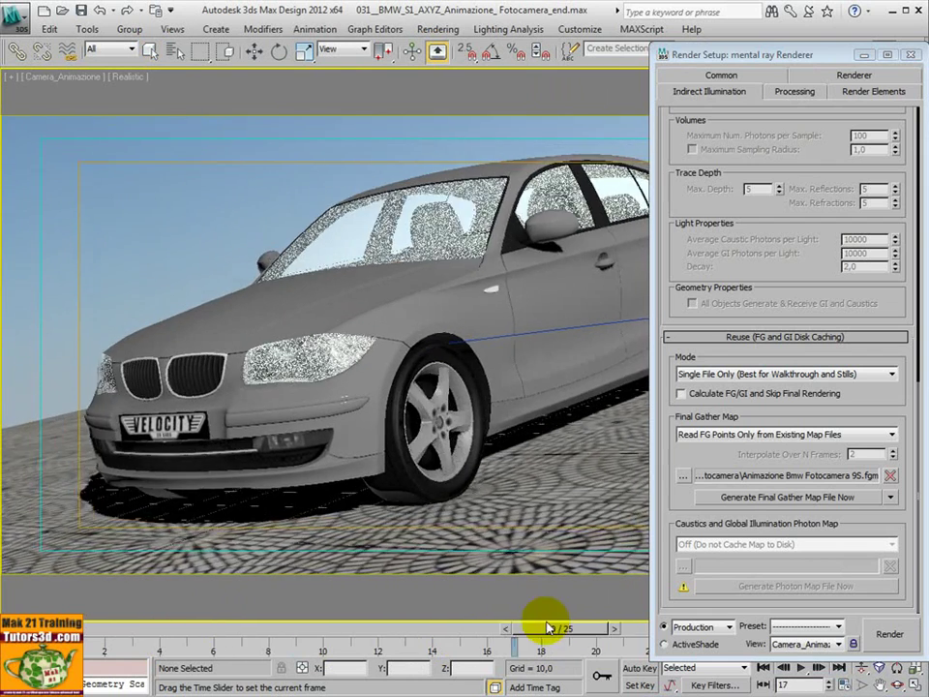
{"action": "left_click_drag", "start_coordinate": [814, 59], "coordinate": [928, 57]}
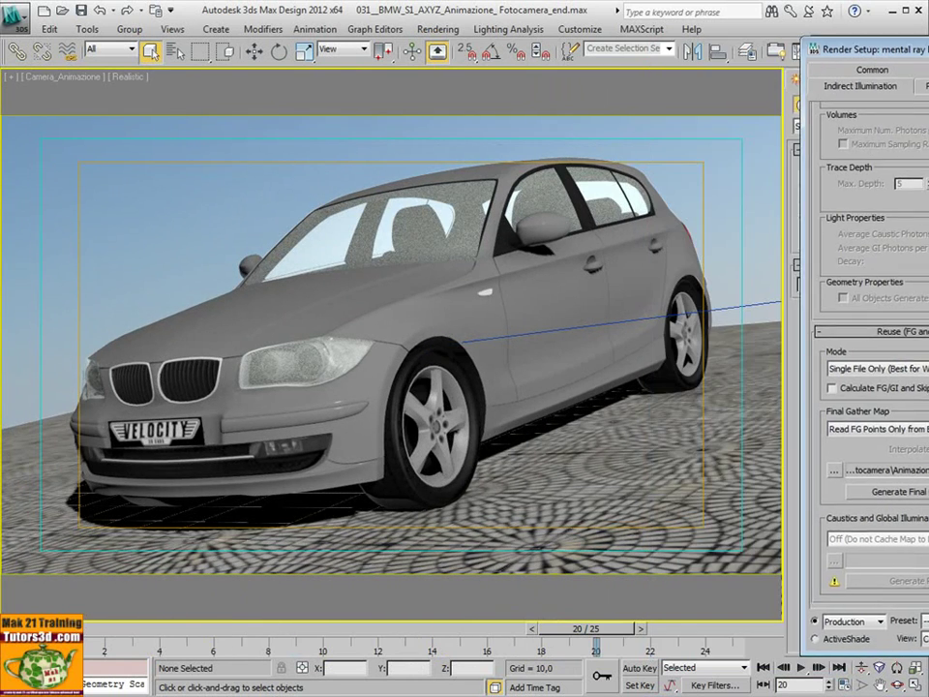
{"action": "mouse_move", "coordinate": [580, 636]}
{"action": "left_mouse_down"}
{"action": "mouse_move", "coordinate": [218, 617]}
{"action": "mouse_move", "coordinate": [421, 631]}
{"action": "left_mouse_up"}
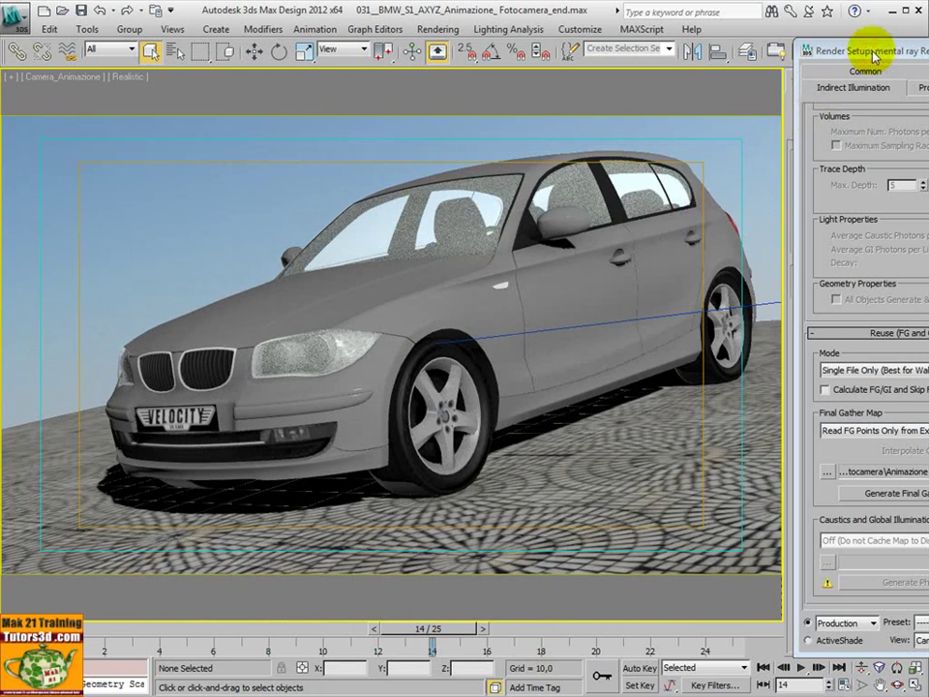
{"action": "mouse_move", "coordinate": [838, 52]}
{"action": "left_mouse_down"}
{"action": "mouse_move", "coordinate": [637, 18]}
{"action": "mouse_move", "coordinate": [698, 60]}
{"action": "left_mouse_up"}
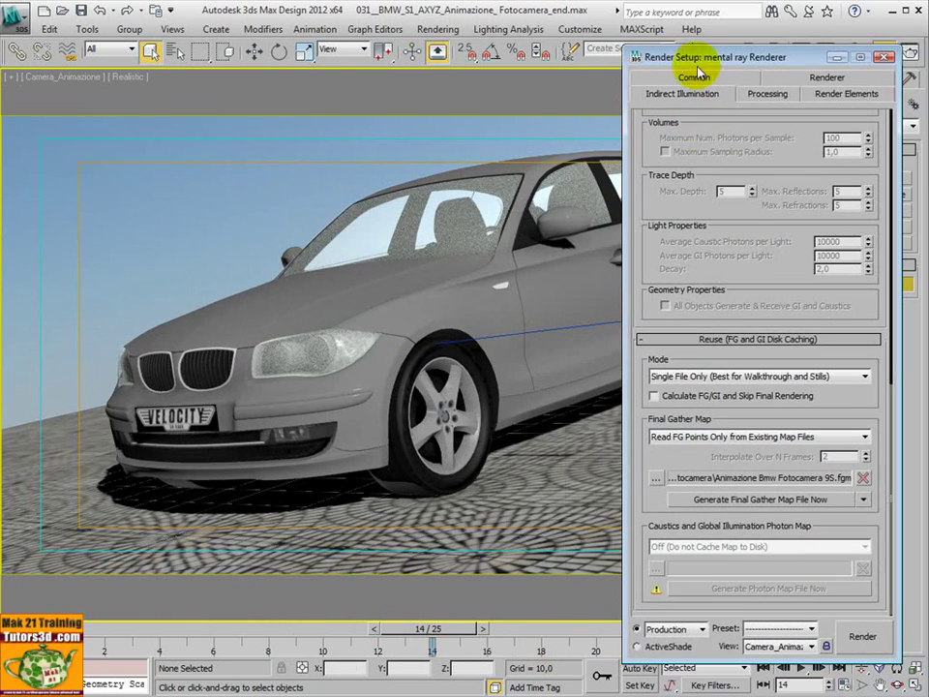
Review the Renderer tab's 1–4 samples per pixel and ray tracing algorithm settings.
{"action": "left_click", "coordinate": [826, 78]}
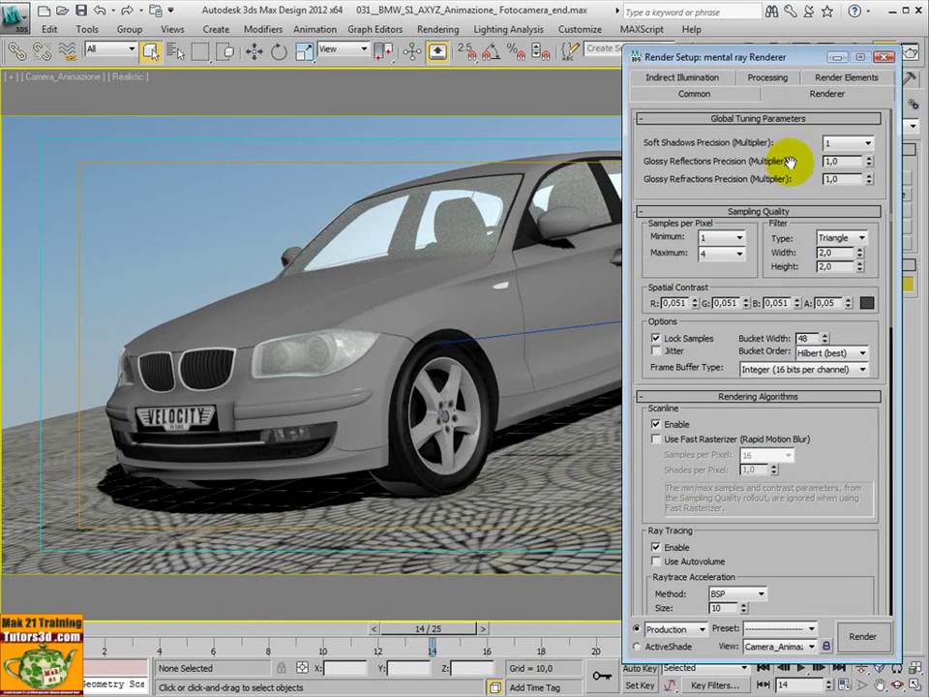
{"action": "left_click", "coordinate": [702, 80]}
{"action": "left_click", "coordinate": [829, 60]}
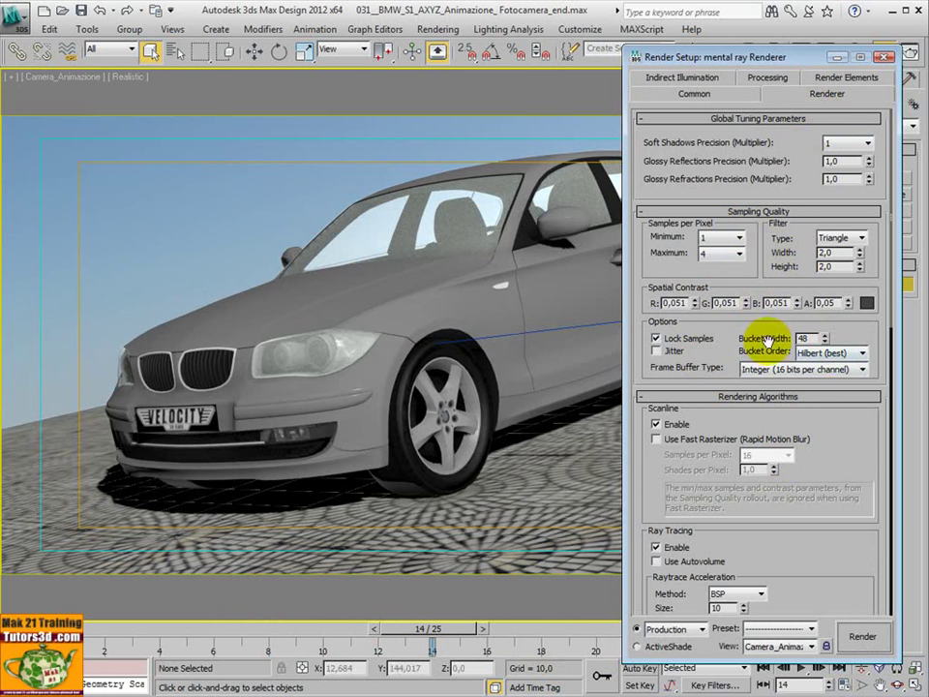
{"action": "left_click_drag", "start_coordinate": [826, 408], "coordinate": [824, 191]}
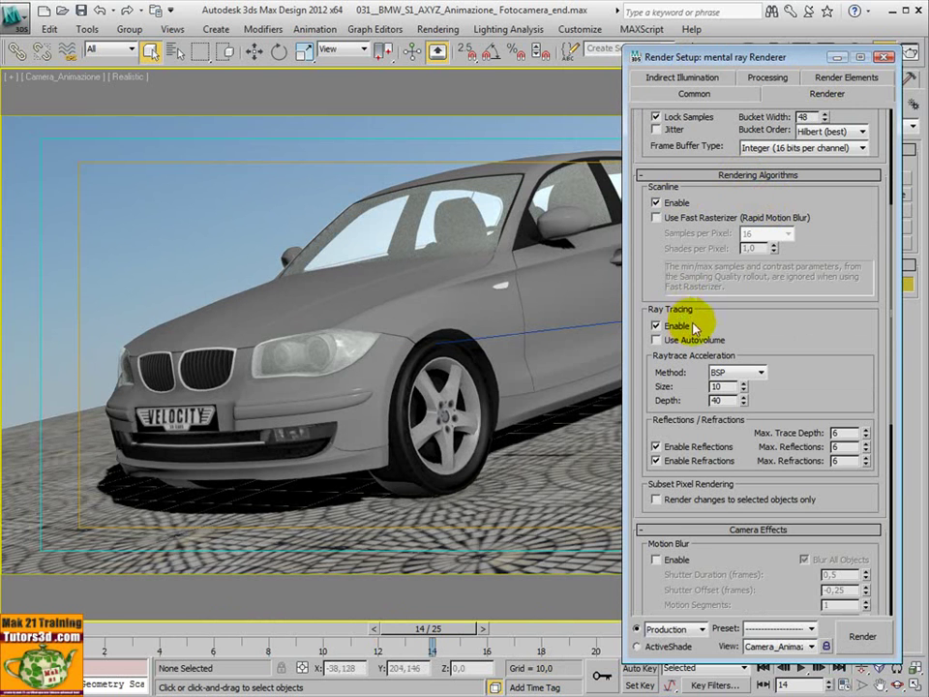
Try Motion Blur and Contours on the Renderer tab, leaving both disabled.
{"action": "mouse_move", "coordinate": [693, 327]}
{"action": "left_mouse_down"}
{"action": "mouse_move", "coordinate": [741, 259]}
{"action": "mouse_move", "coordinate": [741, 142]}
{"action": "left_mouse_up"}
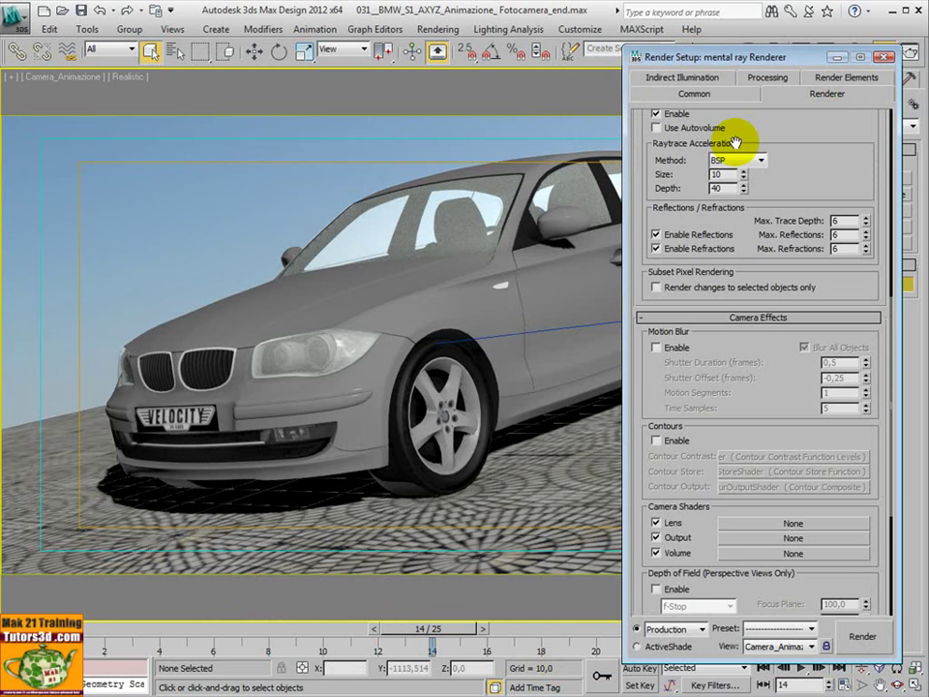
{"action": "left_click", "coordinate": [681, 351]}
{"action": "left_click", "coordinate": [670, 349]}
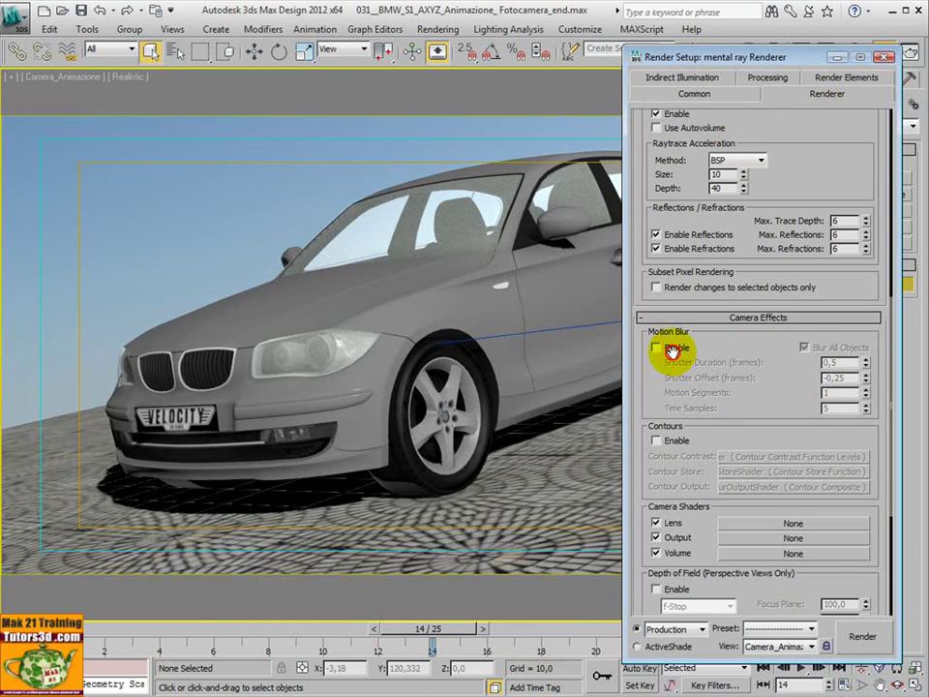
{"action": "scroll", "coordinate": [711, 390], "scroll_direction": "down", "scroll_amount": 2}
{"action": "scroll", "coordinate": [701, 270], "scroll_direction": "down", "scroll_amount": 3}
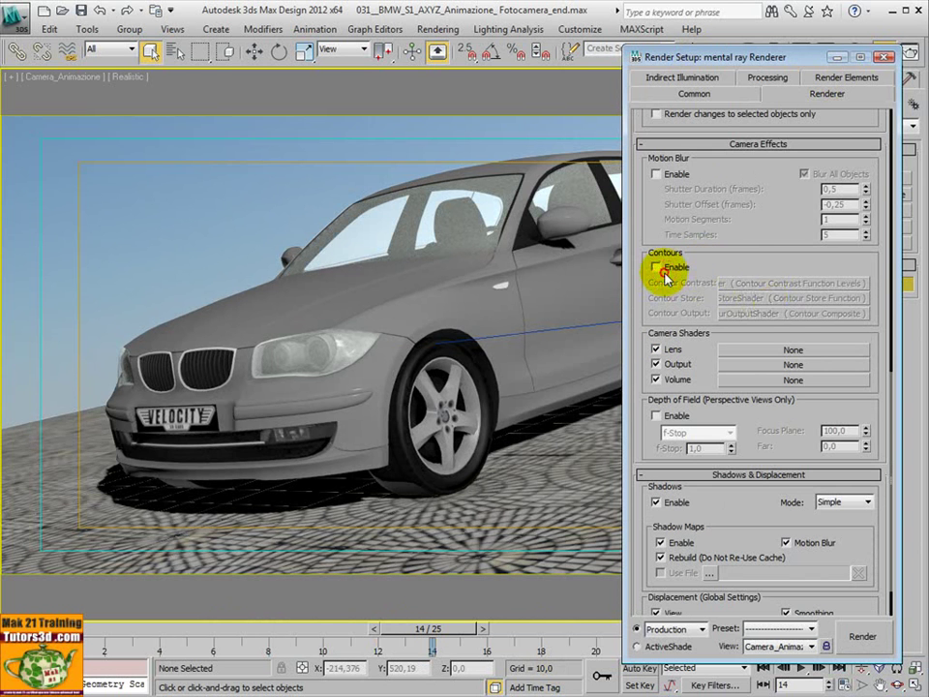
{"action": "left_click", "coordinate": [659, 269]}
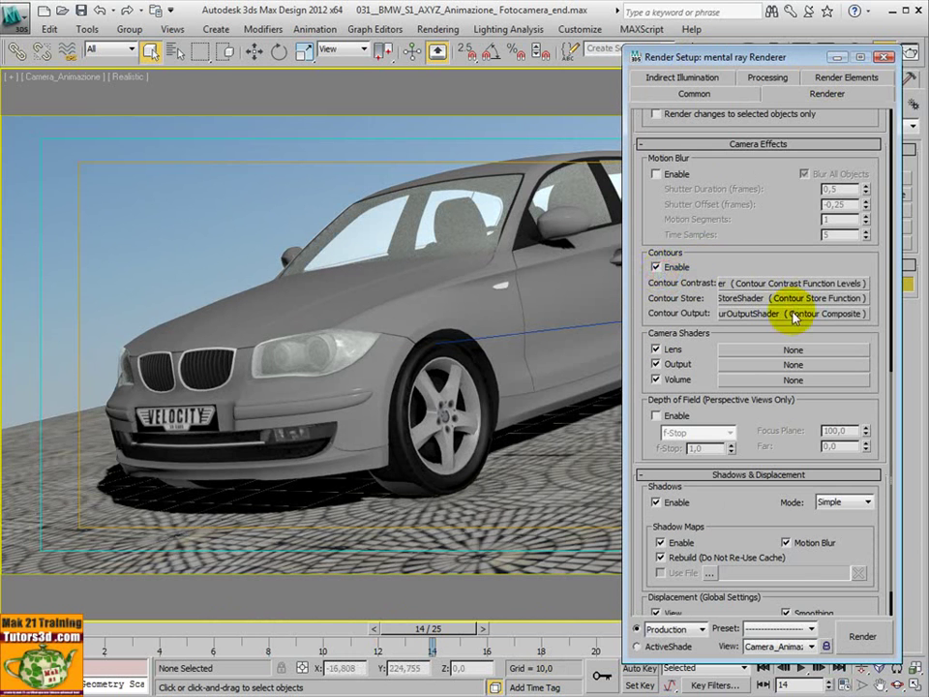
{"action": "left_click", "coordinate": [657, 267]}
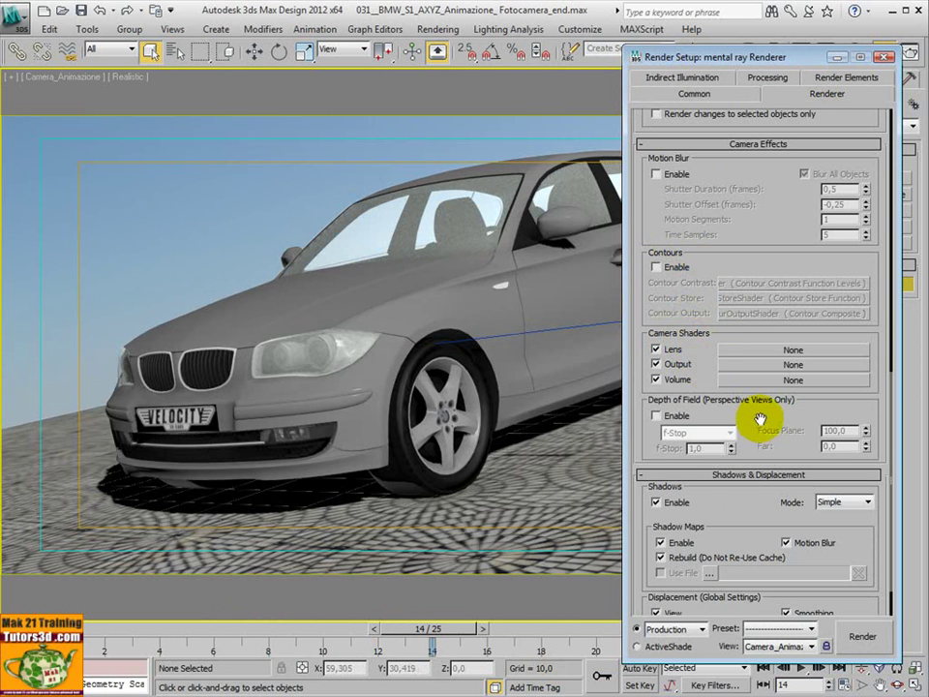
Try Depth of Field and Shadows, restore both, re-enable displacement, and close Render Setup.
{"action": "scroll", "coordinate": [761, 423], "scroll_direction": "down", "scroll_amount": 2}
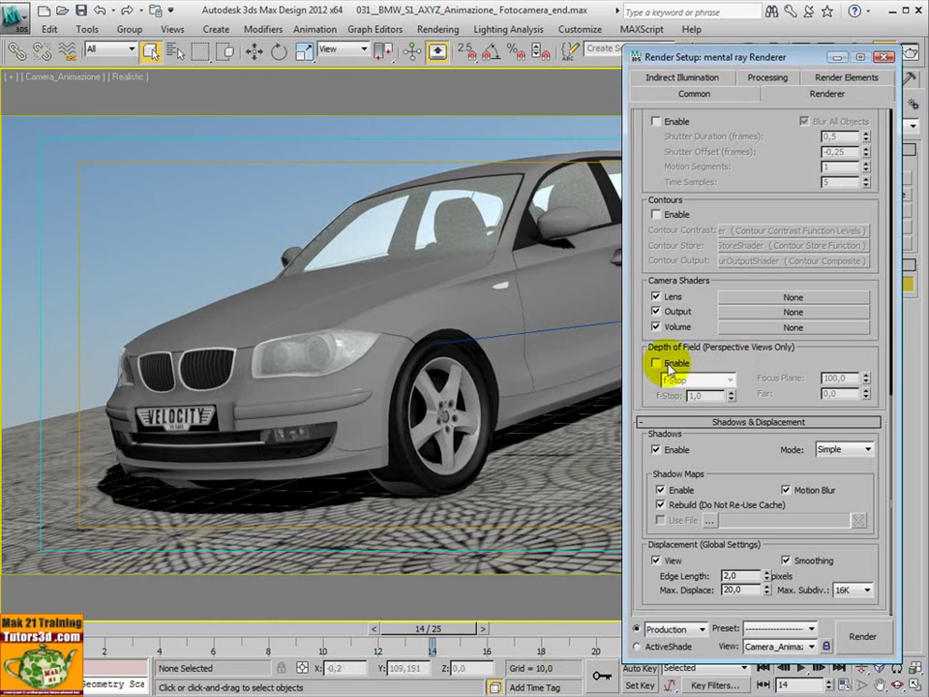
{"action": "left_click", "coordinate": [657, 365]}
{"action": "left_click", "coordinate": [659, 364]}
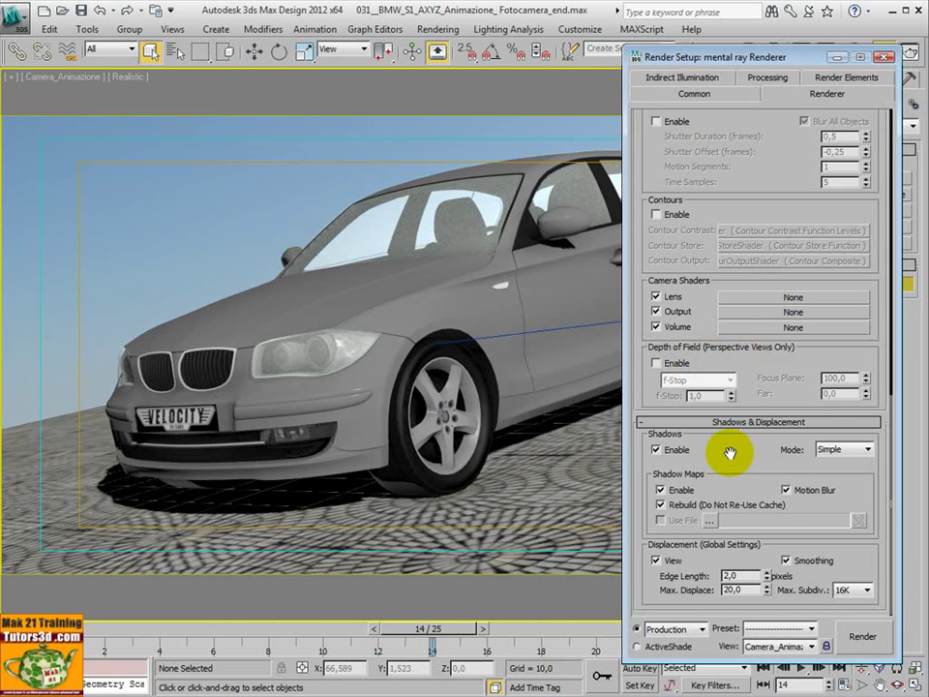
{"action": "left_click", "coordinate": [657, 449]}
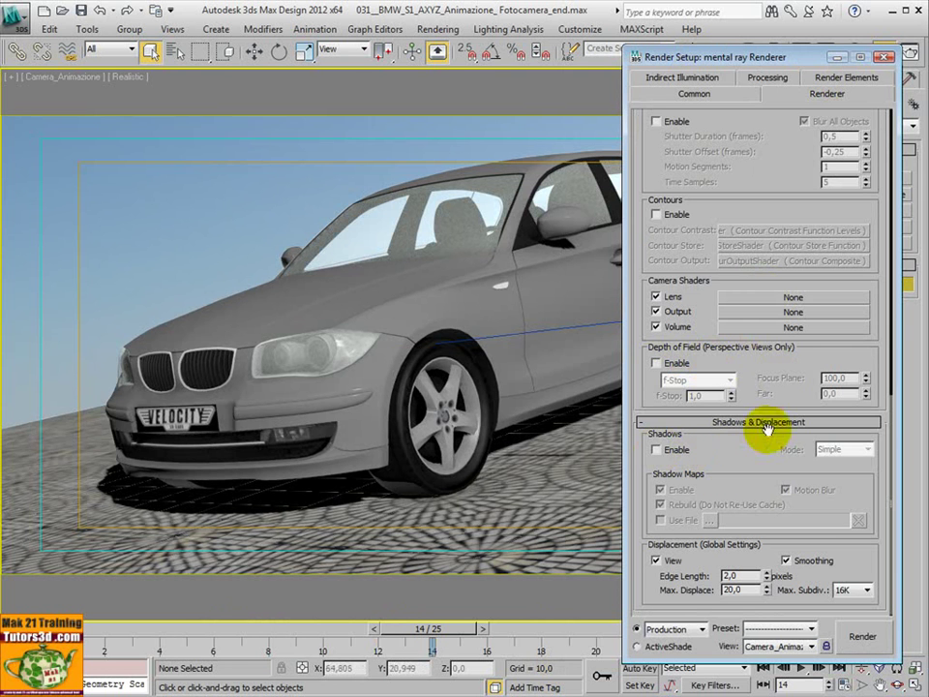
{"action": "left_click", "coordinate": [675, 451]}
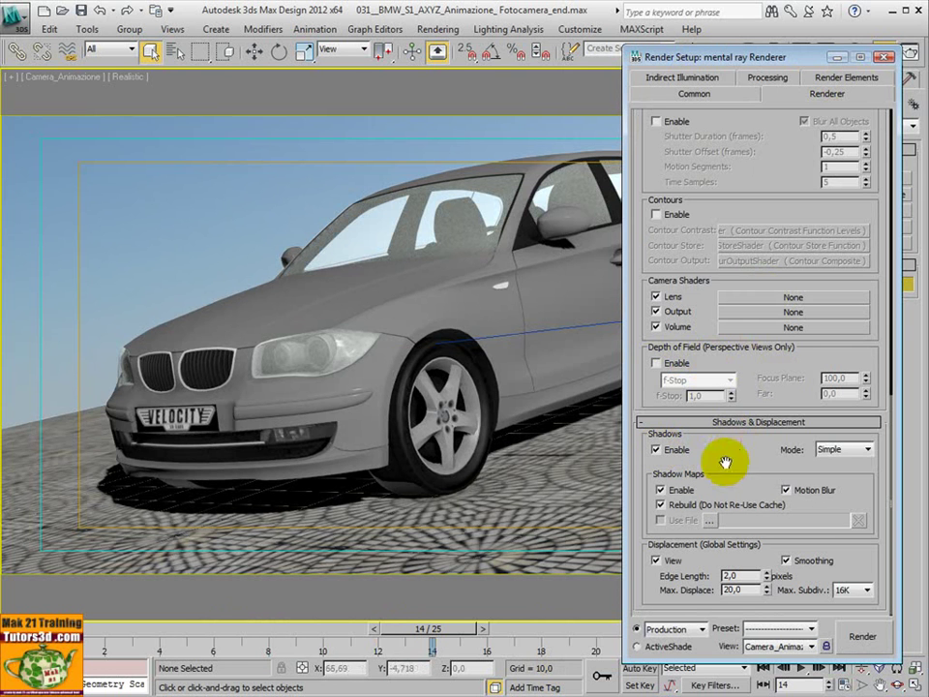
{"action": "left_click", "coordinate": [658, 560]}
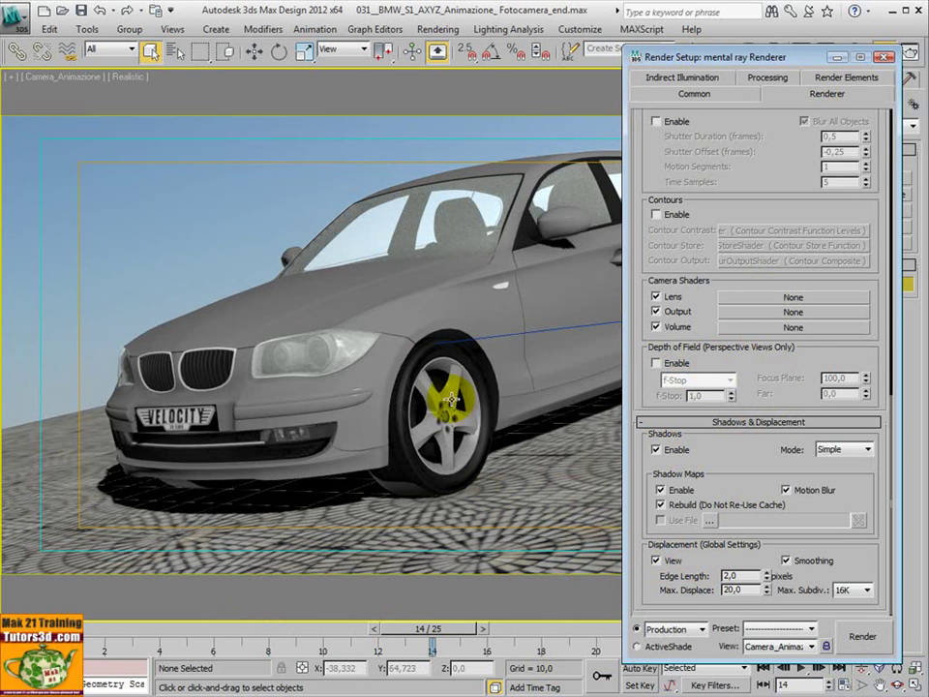
{"action": "left_click", "coordinate": [889, 60]}
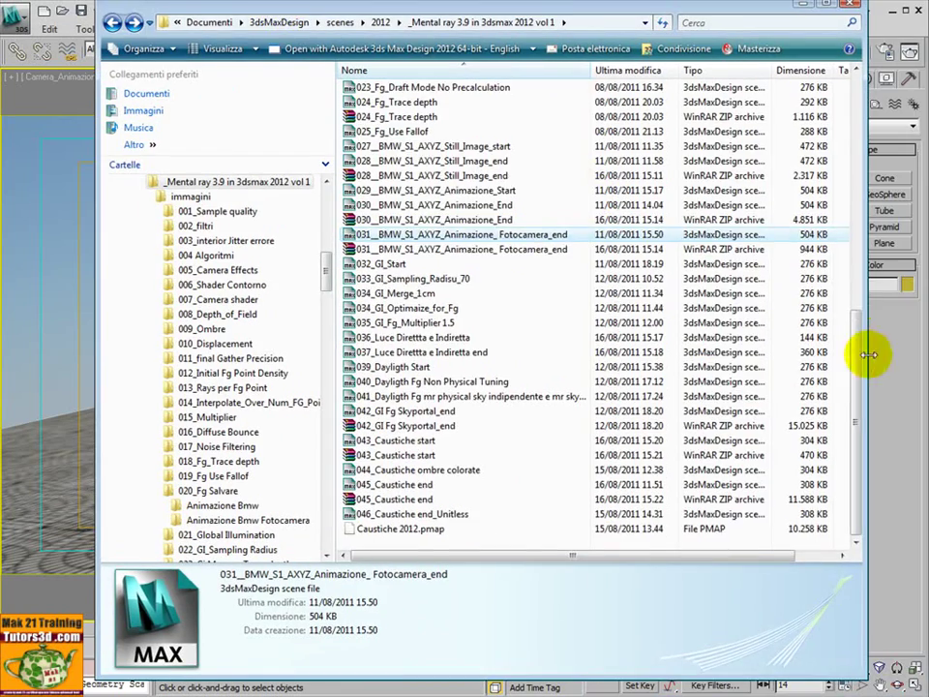
Drag the 006_boeing Motion Blur scene from Explorer into the 3ds Max viewport and choose Open File.
{"action": "left_click_drag", "start_coordinate": [869, 355], "coordinate": [855, 184]}
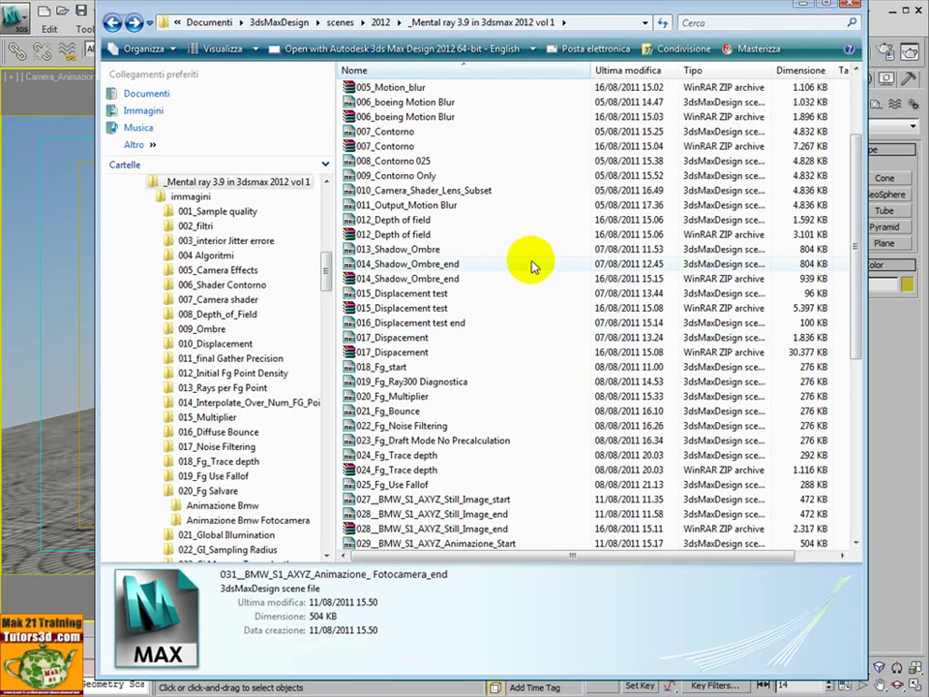
{"action": "mouse_move", "coordinate": [465, 278]}
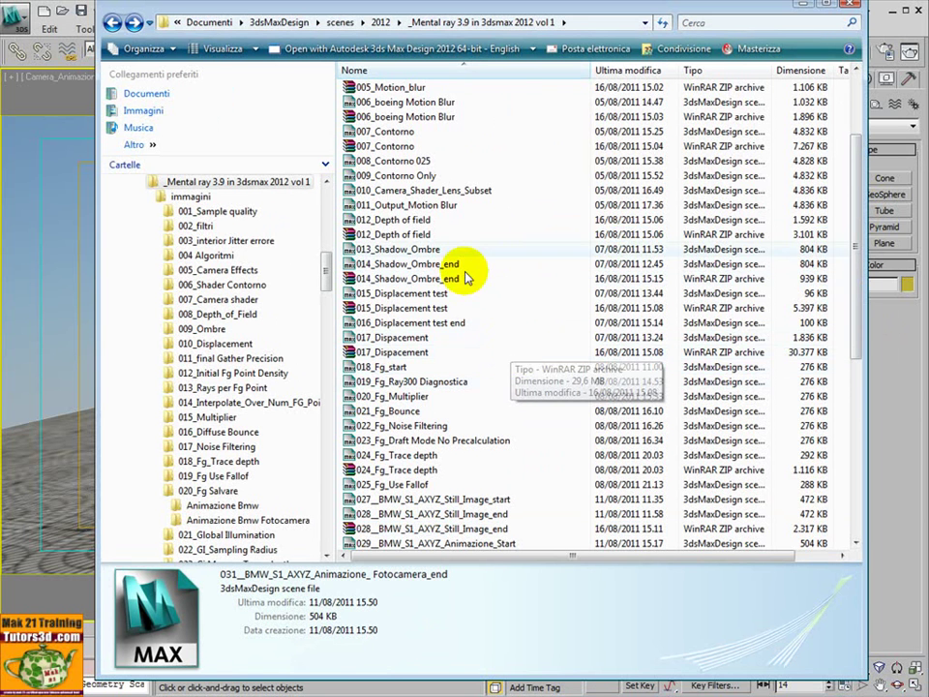
{"action": "left_click_drag", "start_coordinate": [407, 101], "coordinate": [78, 274]}
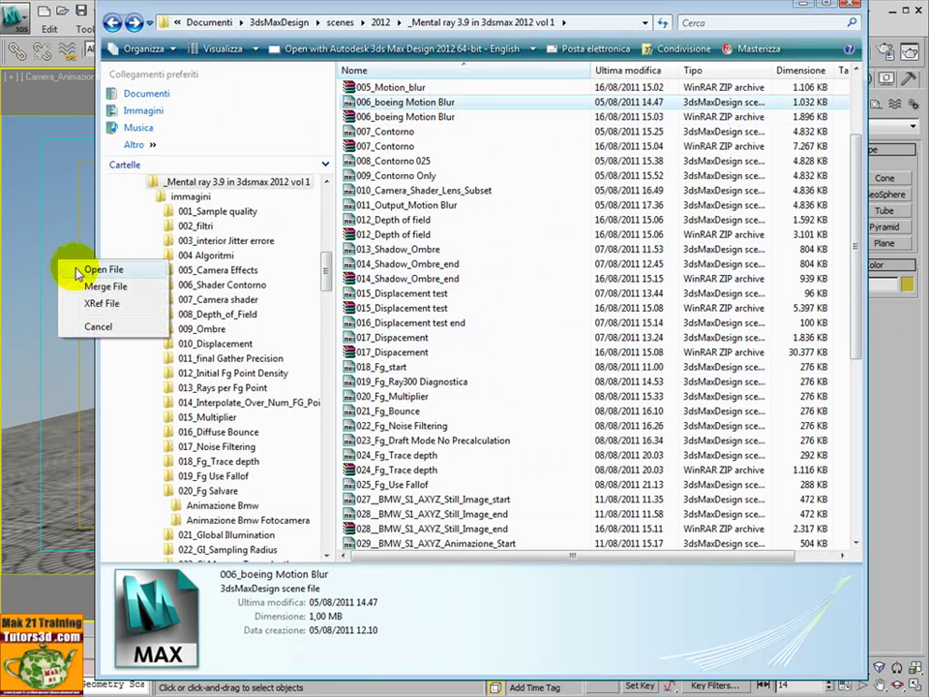
{"action": "left_click", "coordinate": [80, 271]}
Load the airplane scene without saving, advance to frame 16, and toggle a Shutter layer to compare blur.
{"action": "left_click", "coordinate": [484, 430]}
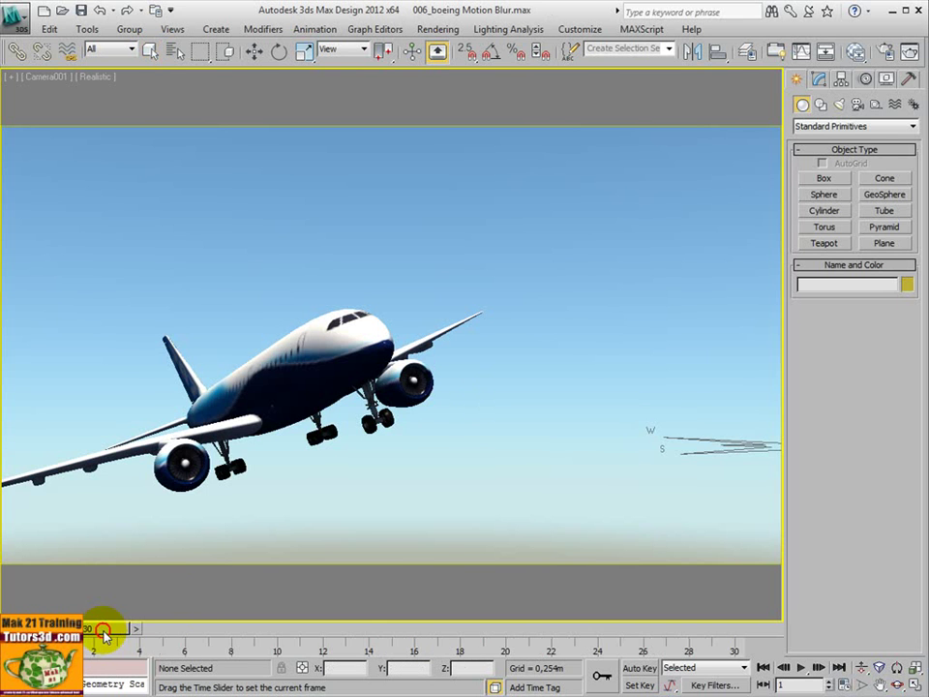
{"action": "mouse_move", "coordinate": [111, 630]}
{"action": "left_mouse_down"}
{"action": "mouse_move", "coordinate": [193, 623]}
{"action": "mouse_move", "coordinate": [512, 629]}
{"action": "mouse_move", "coordinate": [445, 655]}
{"action": "mouse_move", "coordinate": [473, 651]}
{"action": "mouse_move", "coordinate": [379, 650]}
{"action": "mouse_move", "coordinate": [450, 658]}
{"action": "mouse_move", "coordinate": [390, 651]}
{"action": "mouse_move", "coordinate": [446, 650]}
{"action": "mouse_move", "coordinate": [426, 650]}
{"action": "left_mouse_up"}
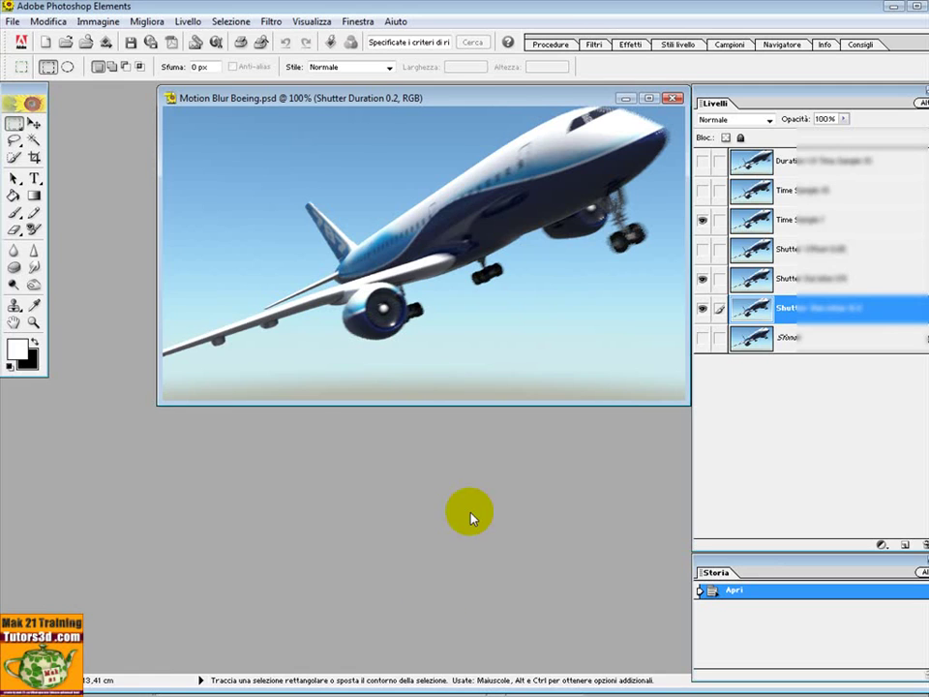
{"action": "left_click", "coordinate": [703, 279]}
{"action": "left_click", "coordinate": [703, 279]}
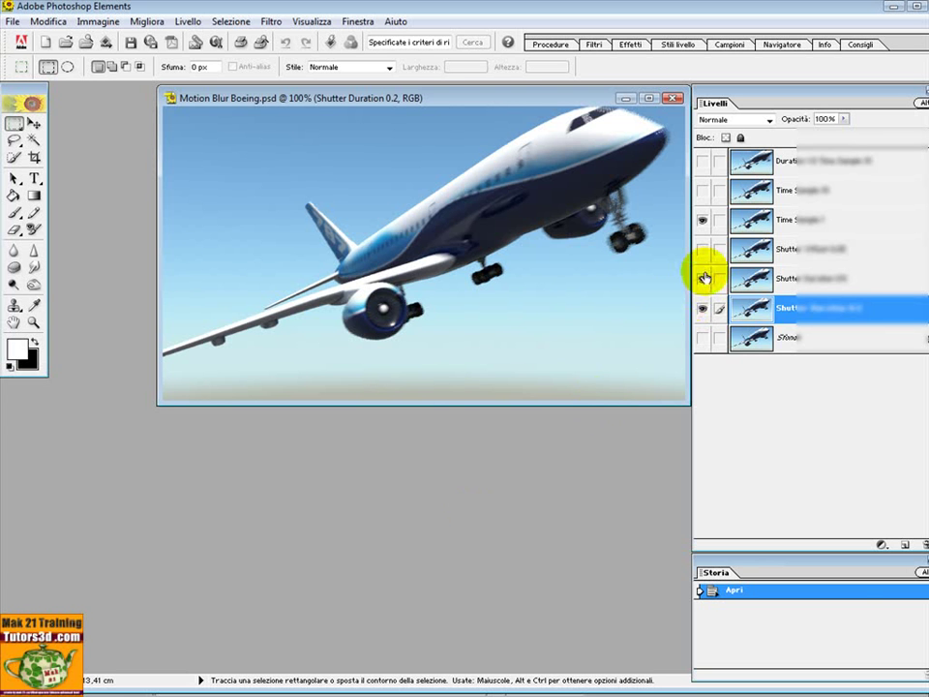
{"action": "left_click", "coordinate": [704, 279]}
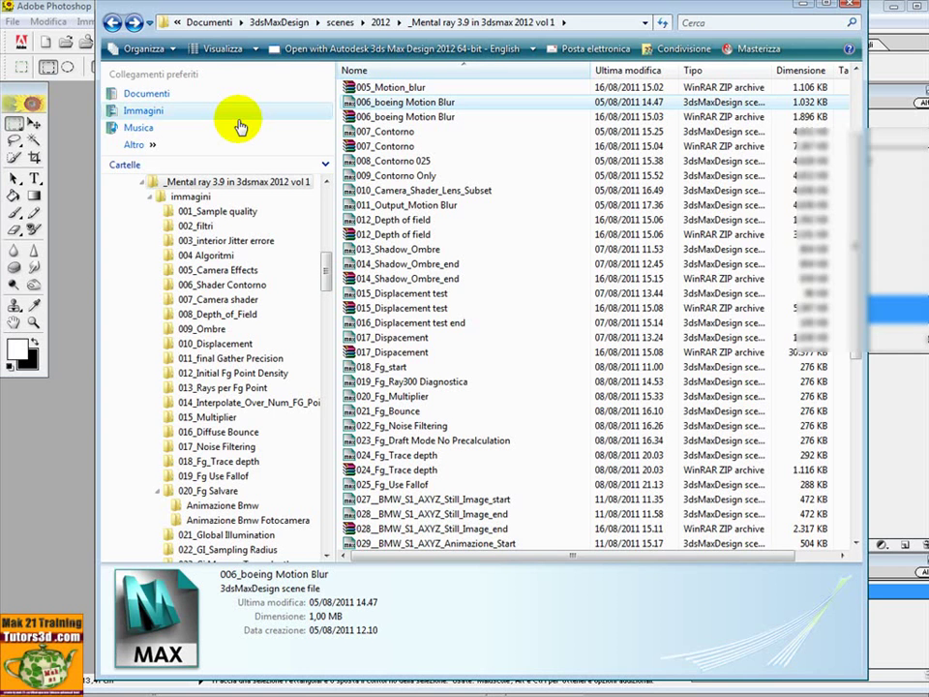
Browse the immagini example renders in the 005_Camera Effects and 004 Algoritmi folders.
{"action": "left_click", "coordinate": [198, 197]}
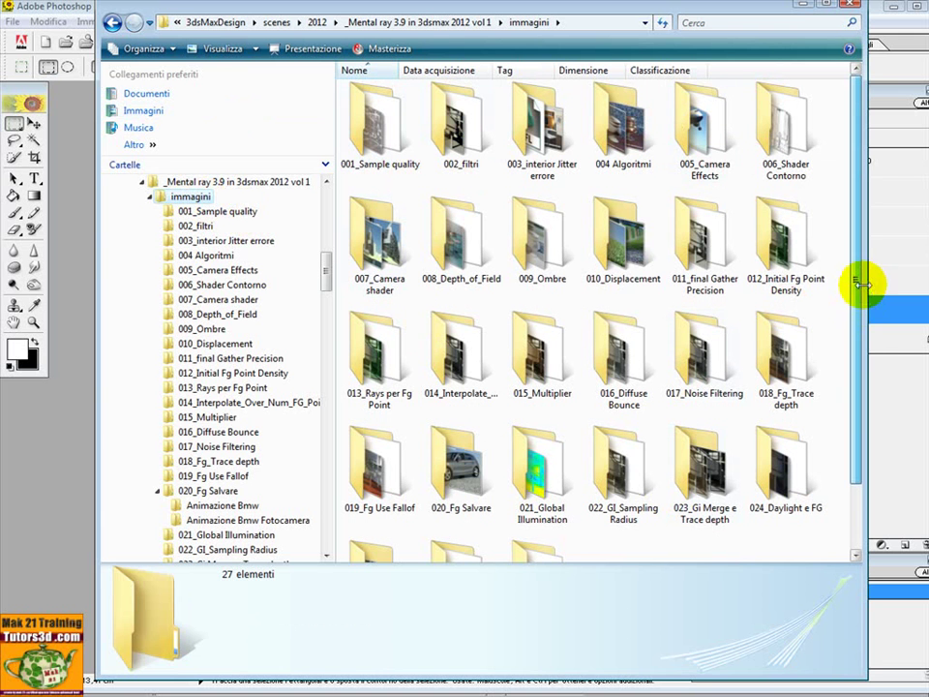
{"action": "double_click", "coordinate": [704, 145]}
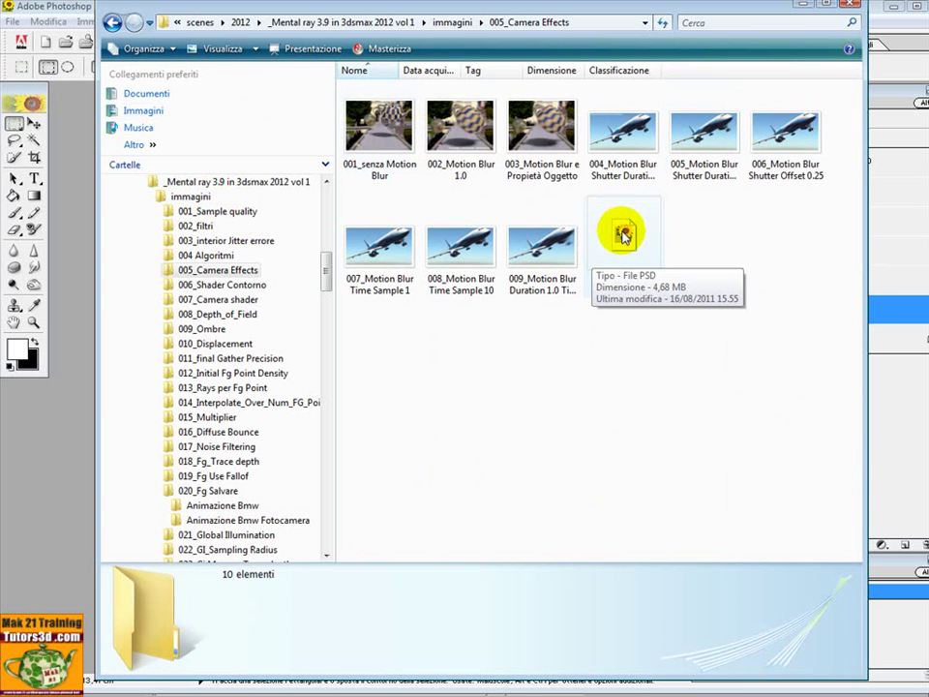
{"action": "left_click", "coordinate": [112, 22]}
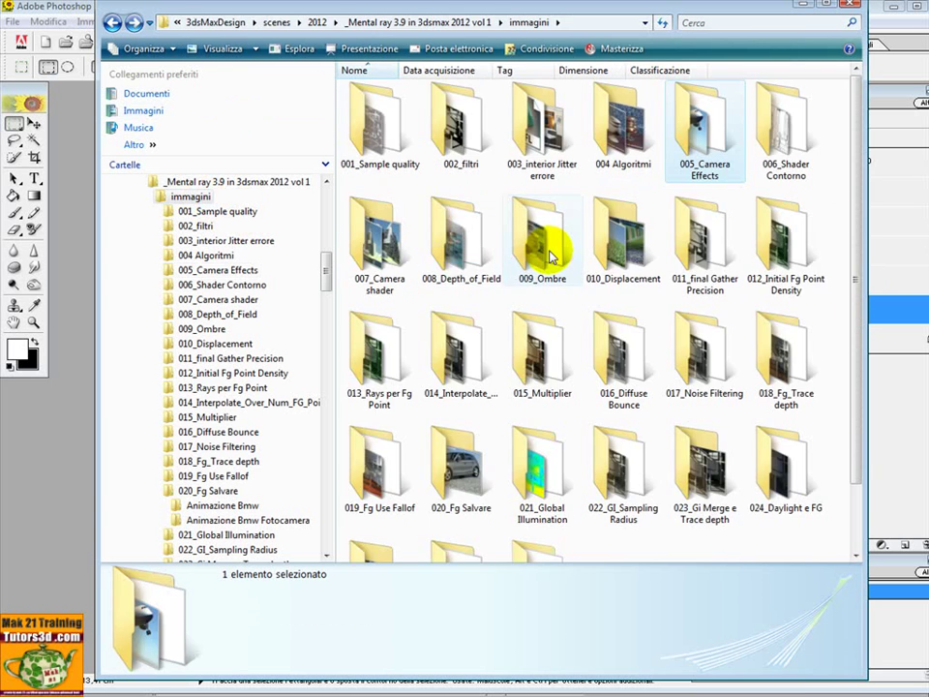
{"action": "double_click", "coordinate": [620, 167]}
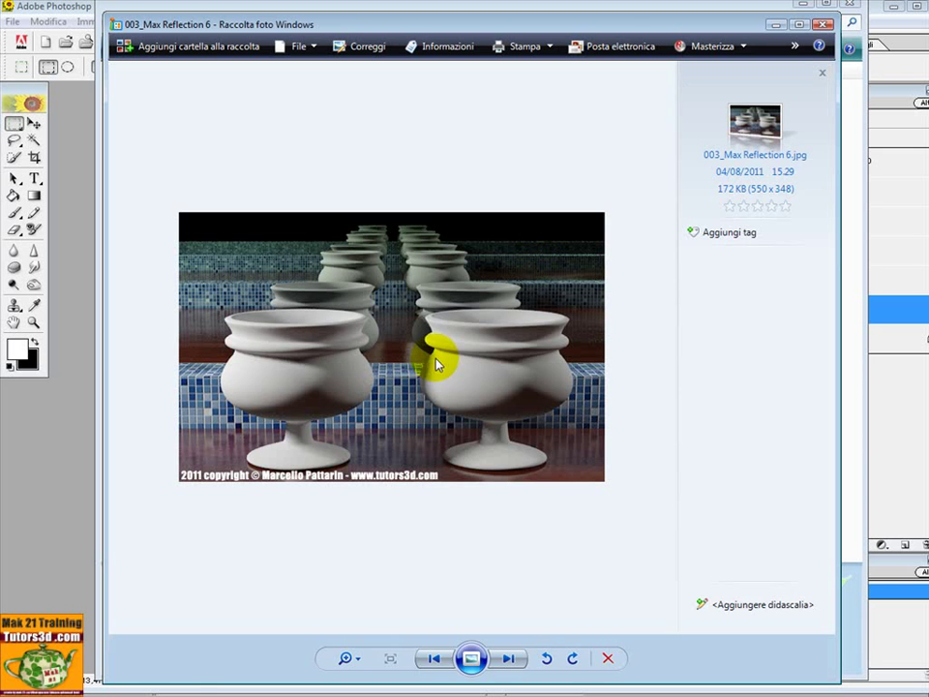
{"action": "left_click", "coordinate": [828, 29]}
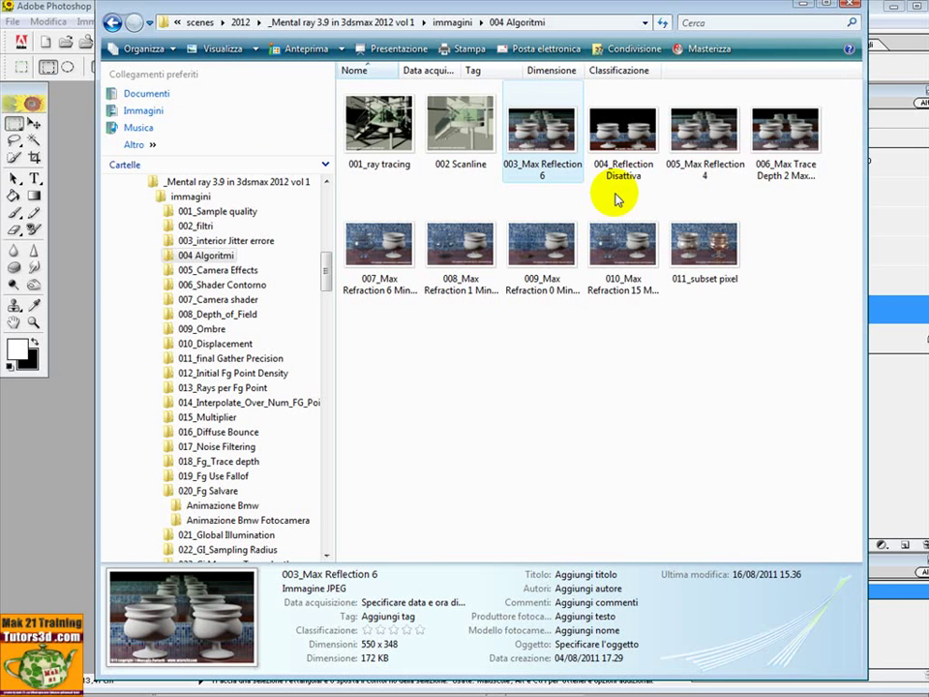
{"action": "left_click", "coordinate": [113, 22]}
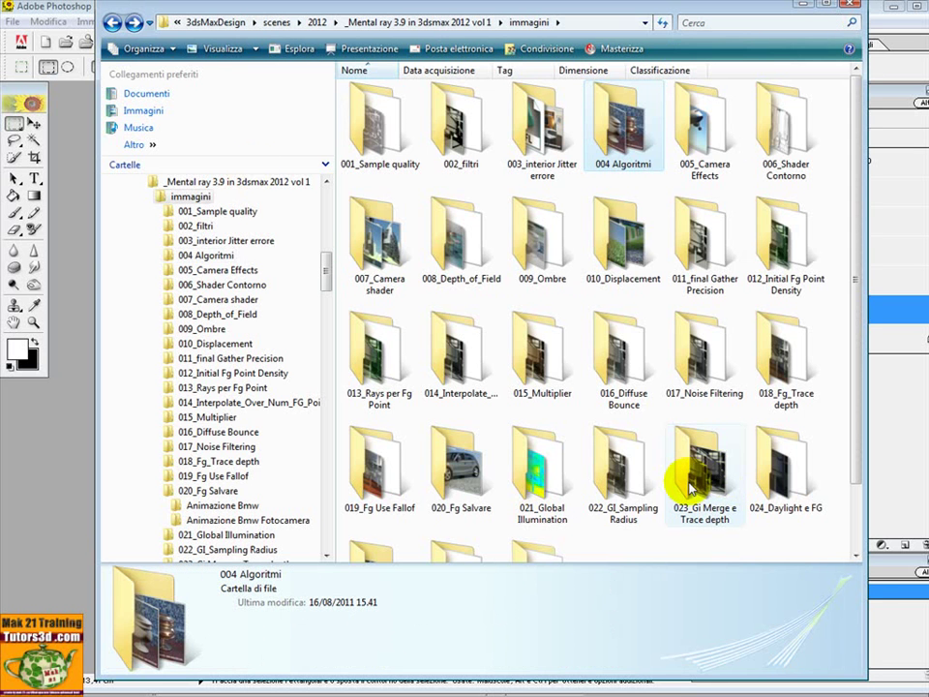
In 021_Global Illumination, view renders from 004_Diagnostica back to 001_GI_default.
{"action": "double_click", "coordinate": [561, 484]}
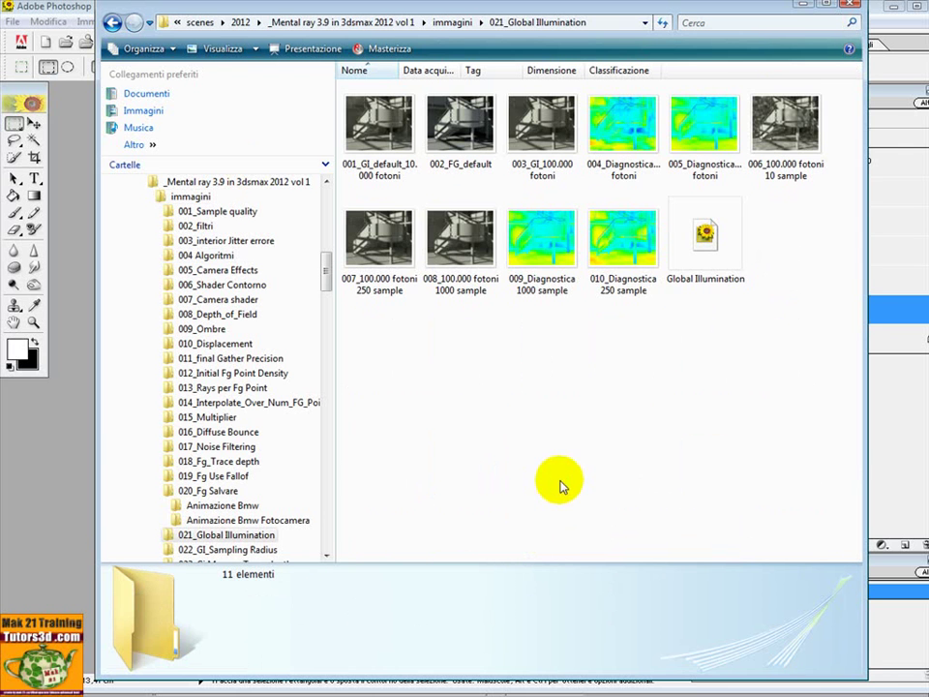
{"action": "double_click", "coordinate": [622, 135]}
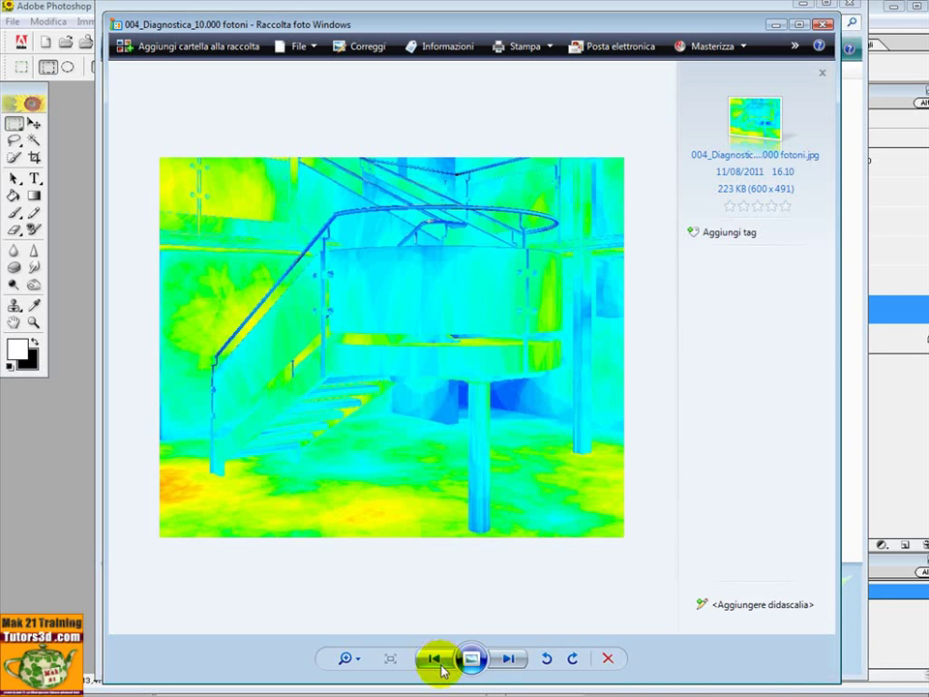
{"action": "left_click", "coordinate": [437, 662]}
{"action": "left_click", "coordinate": [438, 662]}
{"action": "left_click", "coordinate": [438, 662]}
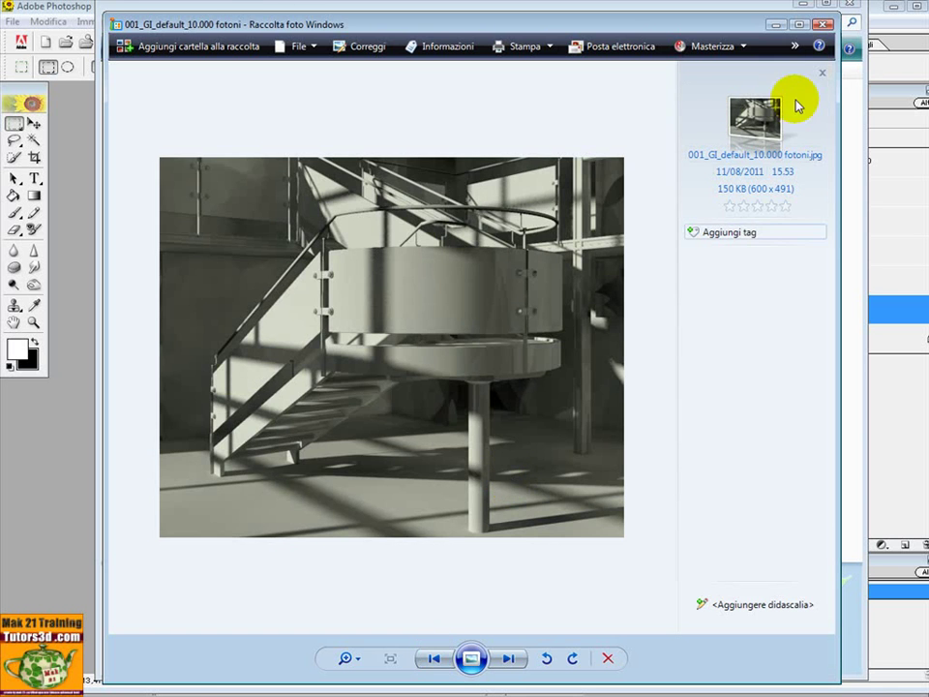
{"action": "left_click", "coordinate": [822, 23]}
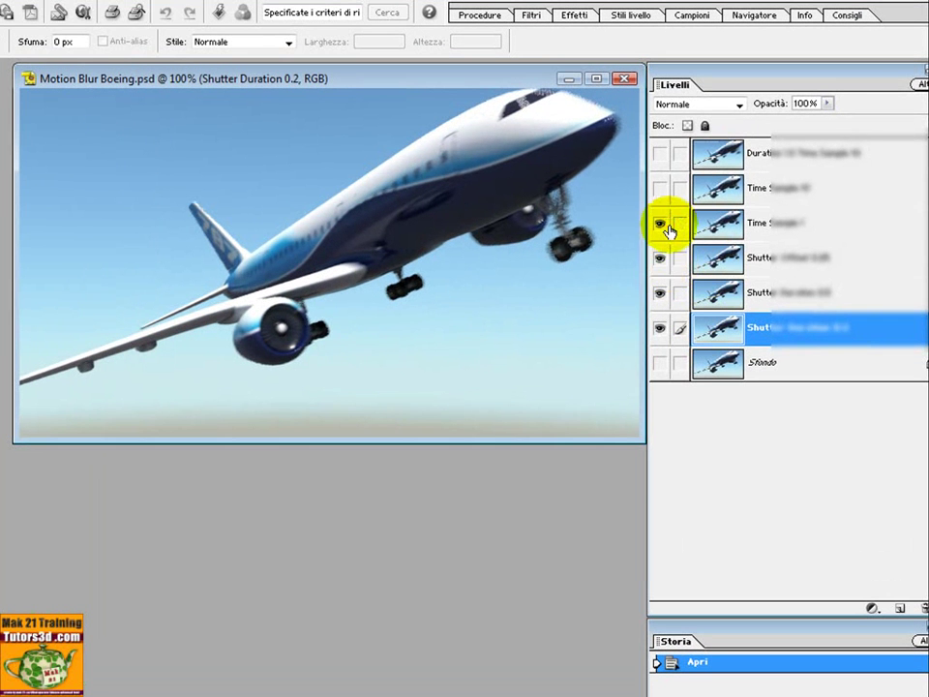
Hide the Time Sample, Shutter Offset and Shutter Duration layers, then show them all again.
{"action": "left_click", "coordinate": [664, 225]}
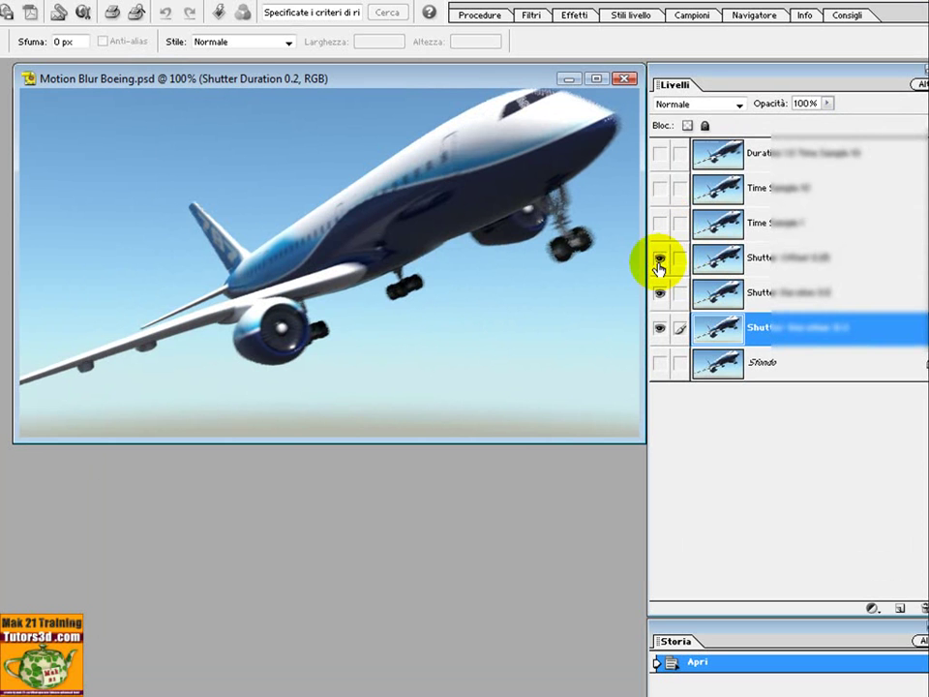
{"action": "left_click", "coordinate": [660, 259]}
{"action": "left_click", "coordinate": [660, 293]}
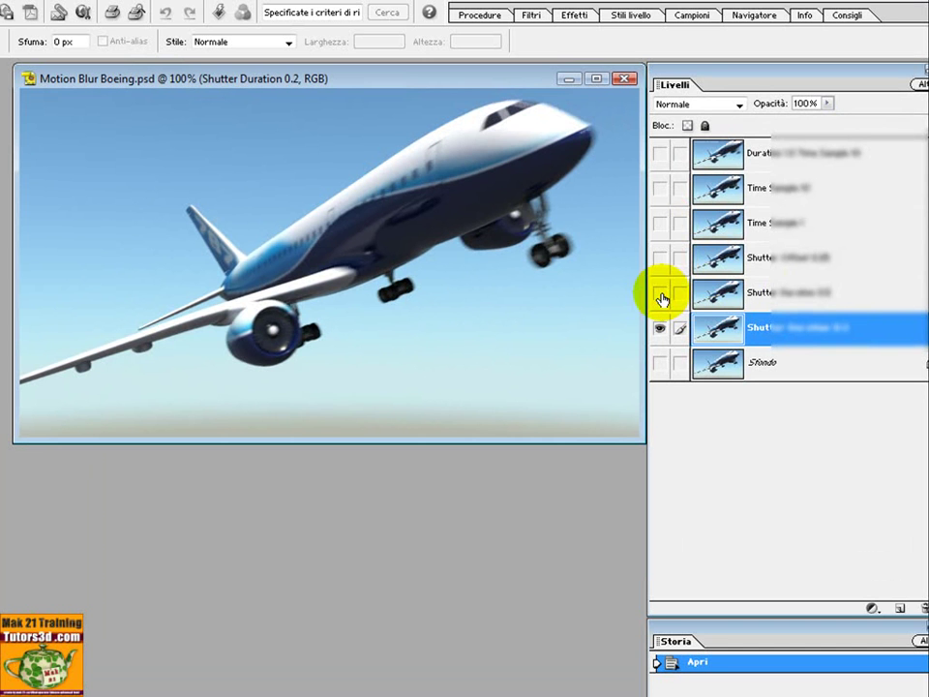
{"action": "left_click", "coordinate": [660, 294]}
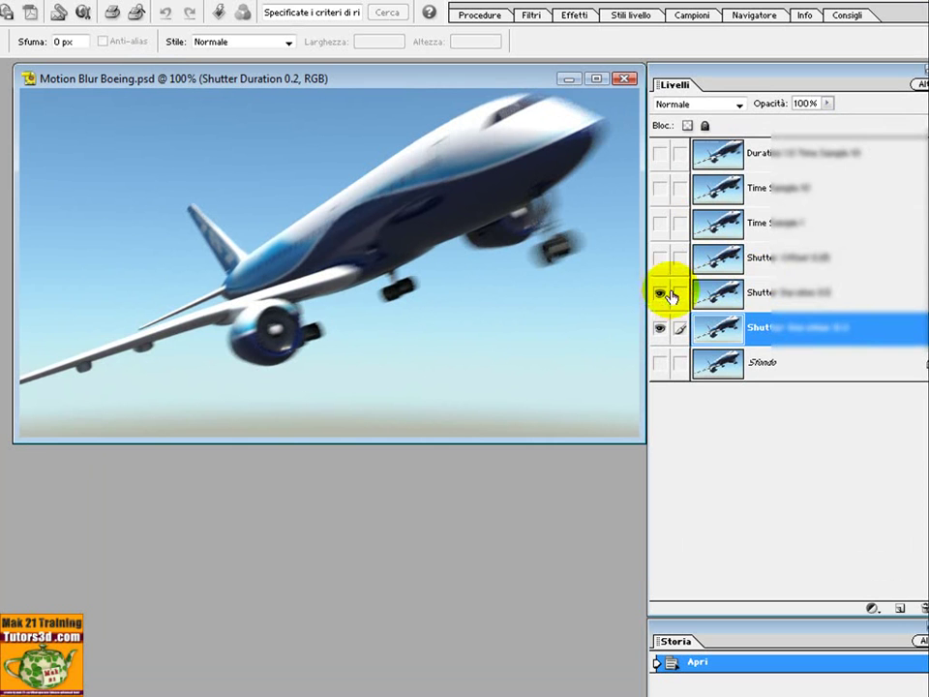
{"action": "left_click", "coordinate": [660, 258]}
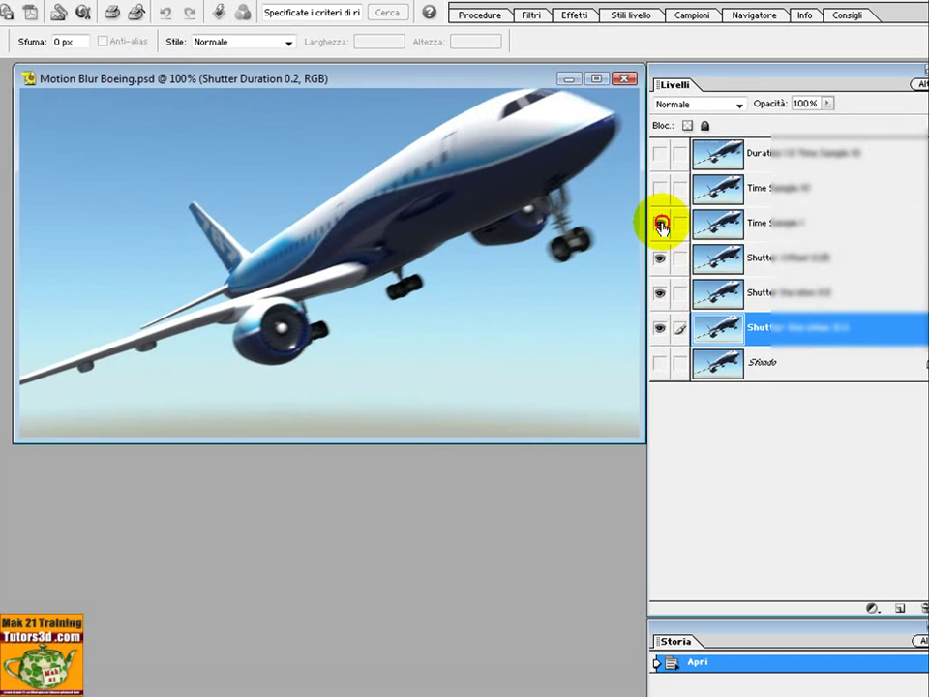
{"action": "left_click", "coordinate": [661, 224]}
{"action": "left_click", "coordinate": [659, 188]}
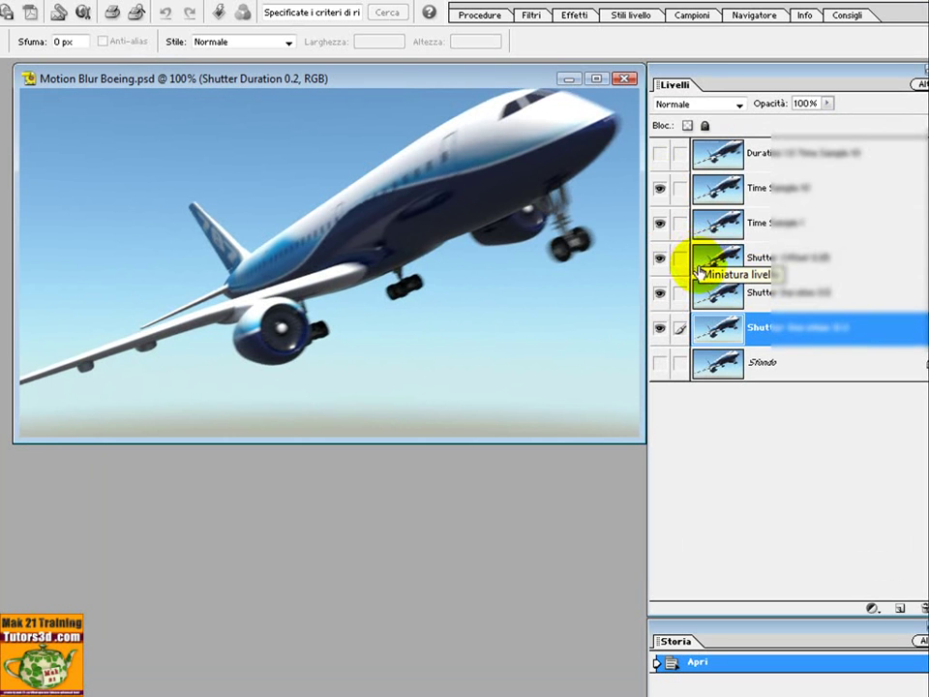
Hide both Time Sample layers and Shutter Offset, then show both Time Sample layers again.
{"action": "left_click", "coordinate": [660, 188]}
{"action": "left_click", "coordinate": [660, 222]}
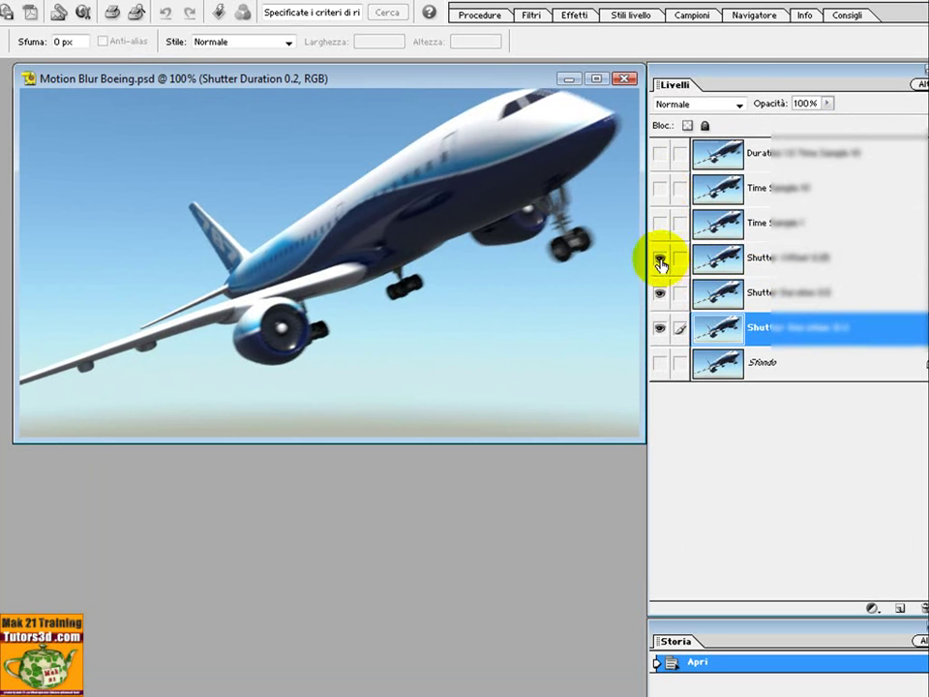
{"action": "left_click", "coordinate": [660, 260]}
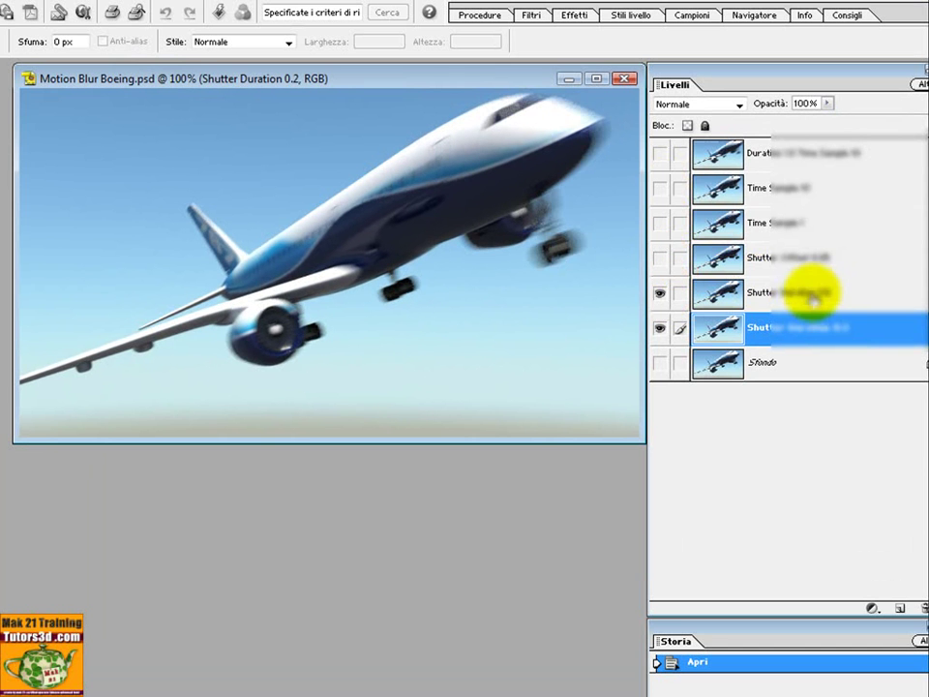
{"action": "left_click", "coordinate": [660, 188]}
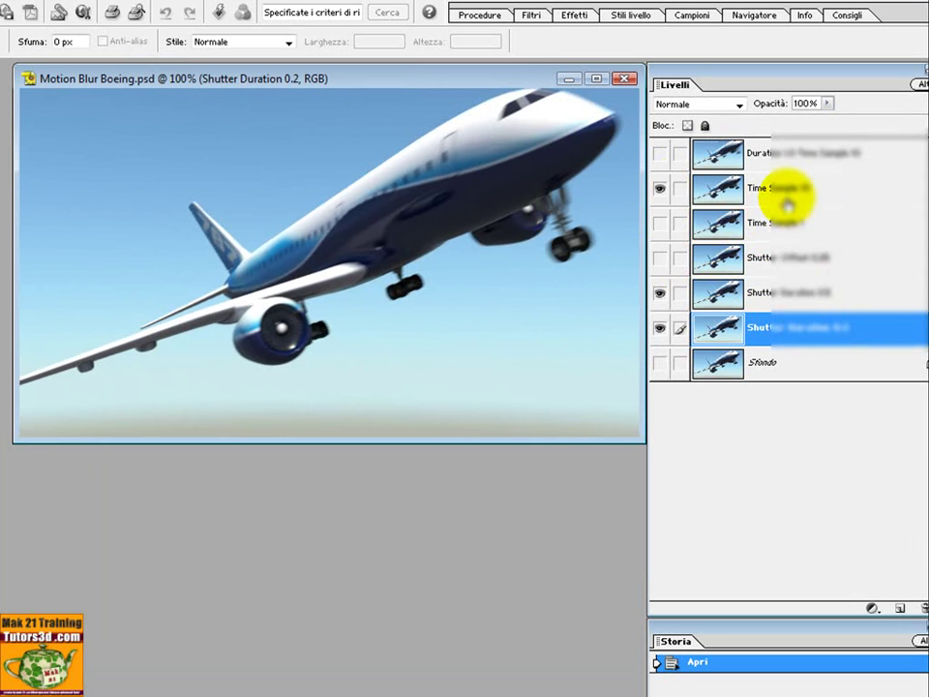
{"action": "left_click", "coordinate": [664, 224]}
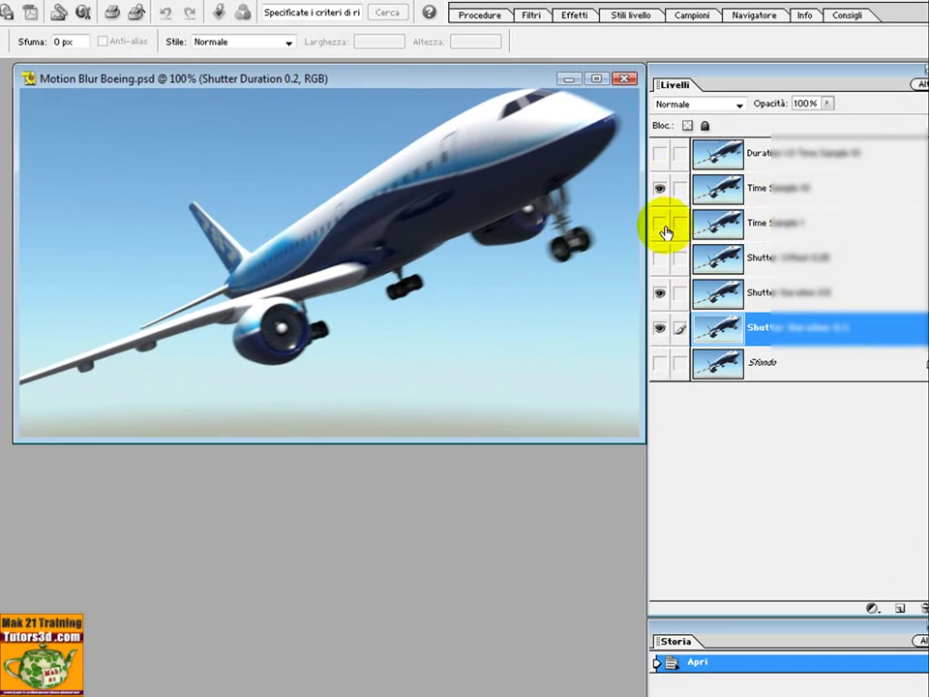
Toggle the Time Sample layers to compare blur, leaving both visible.
{"action": "left_click", "coordinate": [660, 188]}
{"action": "left_click", "coordinate": [660, 222]}
{"action": "left_click", "coordinate": [660, 223]}
{"action": "left_click", "coordinate": [660, 188]}
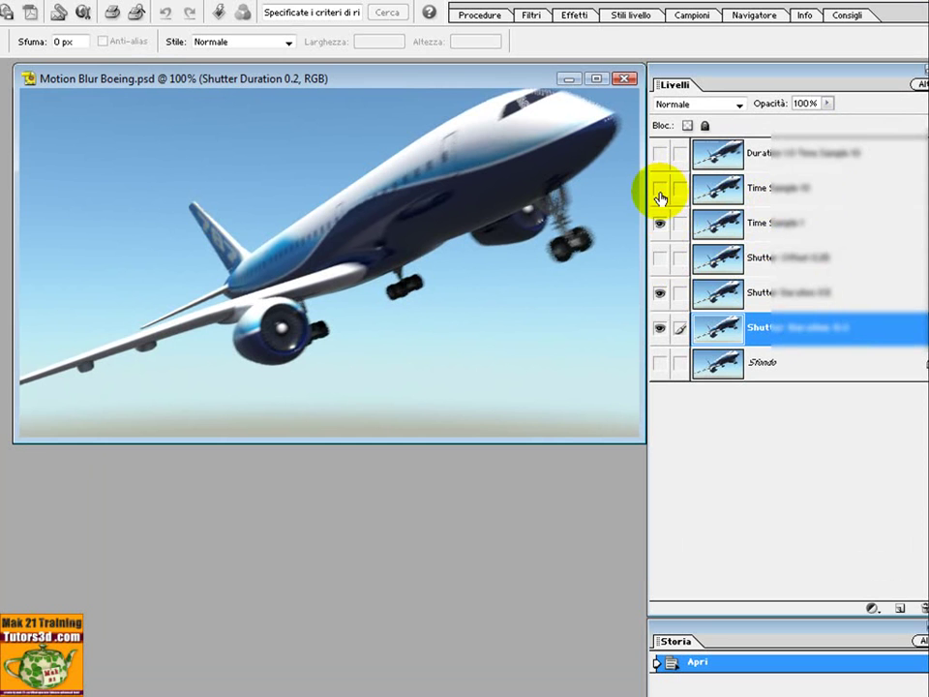
{"action": "left_click", "coordinate": [660, 188]}
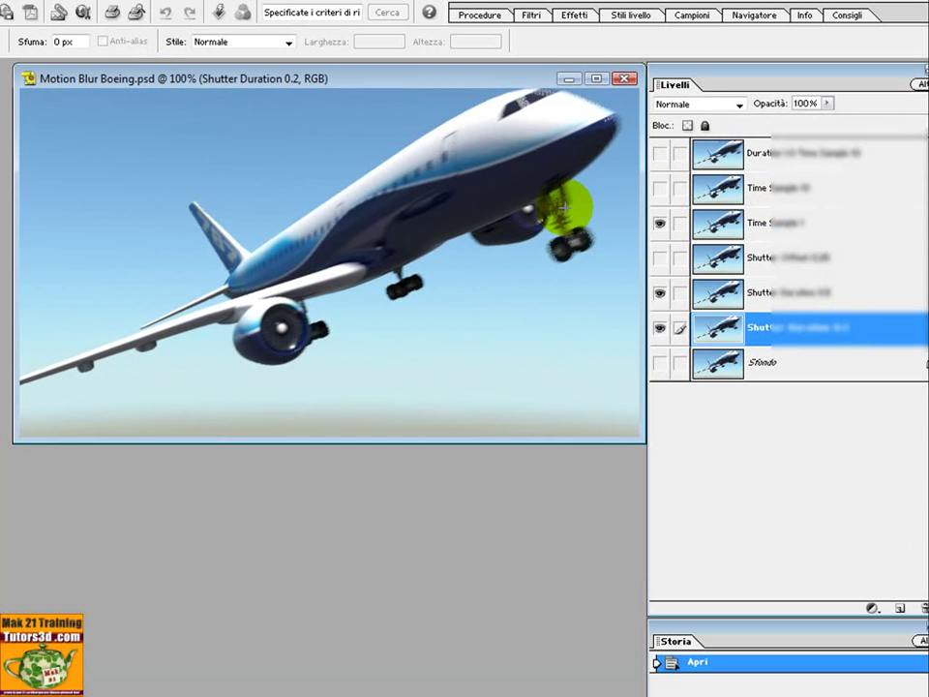
{"action": "left_click", "coordinate": [660, 188]}
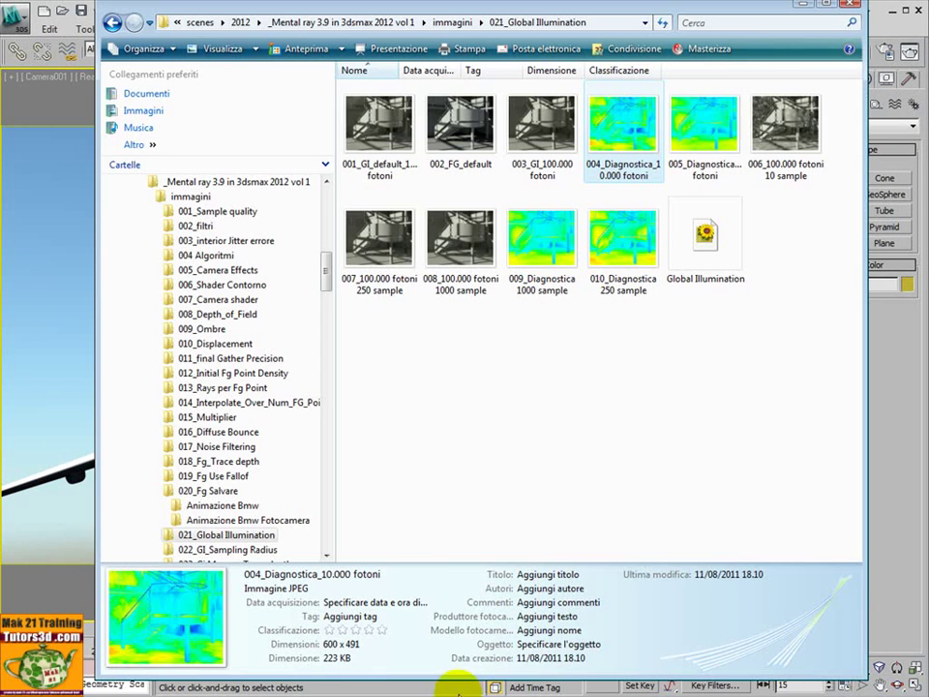
In the 020_Fg Salvare folder, view the 001_still Image car render.
{"action": "left_click", "coordinate": [113, 23]}
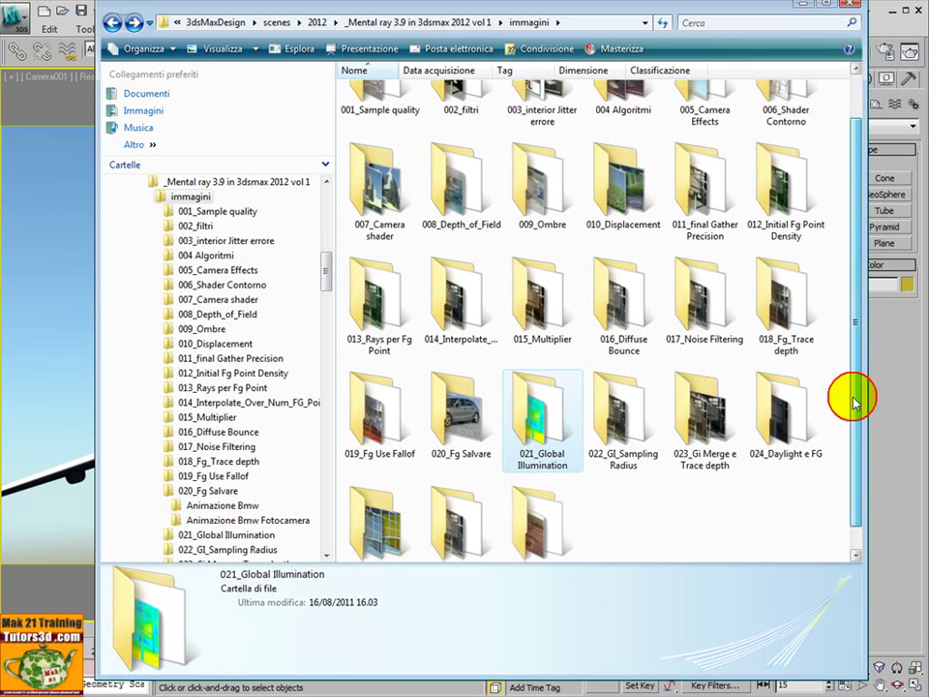
{"action": "left_click_drag", "start_coordinate": [327, 280], "coordinate": [329, 269]}
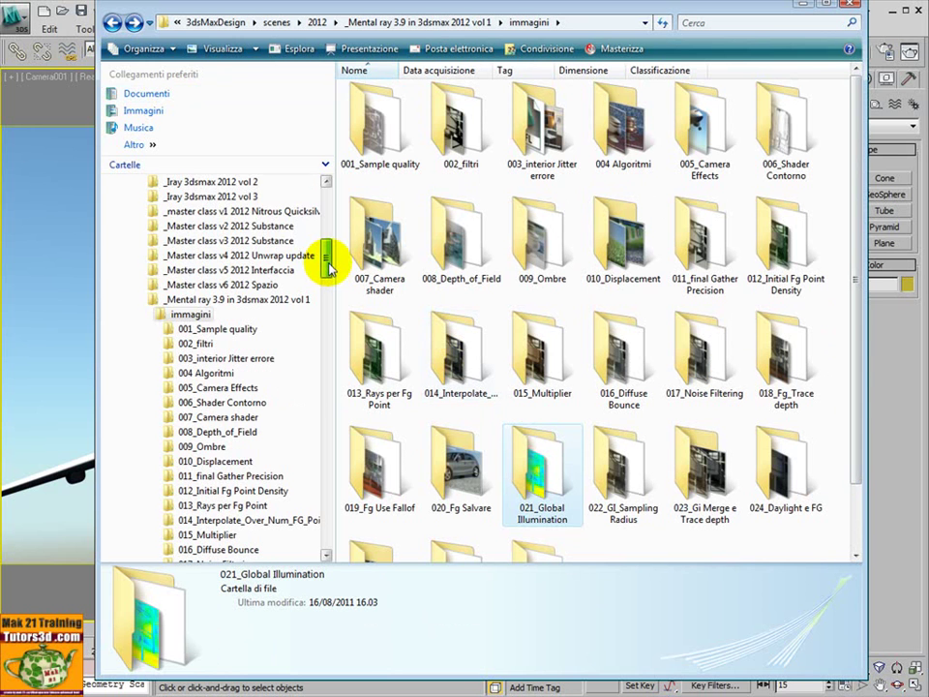
{"action": "double_click", "coordinate": [462, 459]}
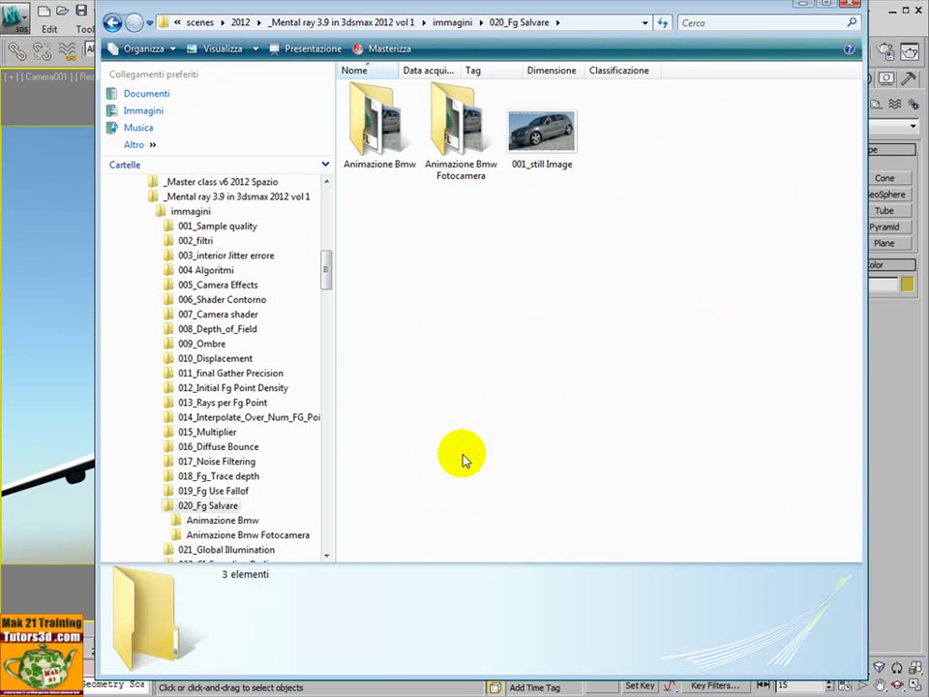
{"action": "double_click", "coordinate": [540, 145]}
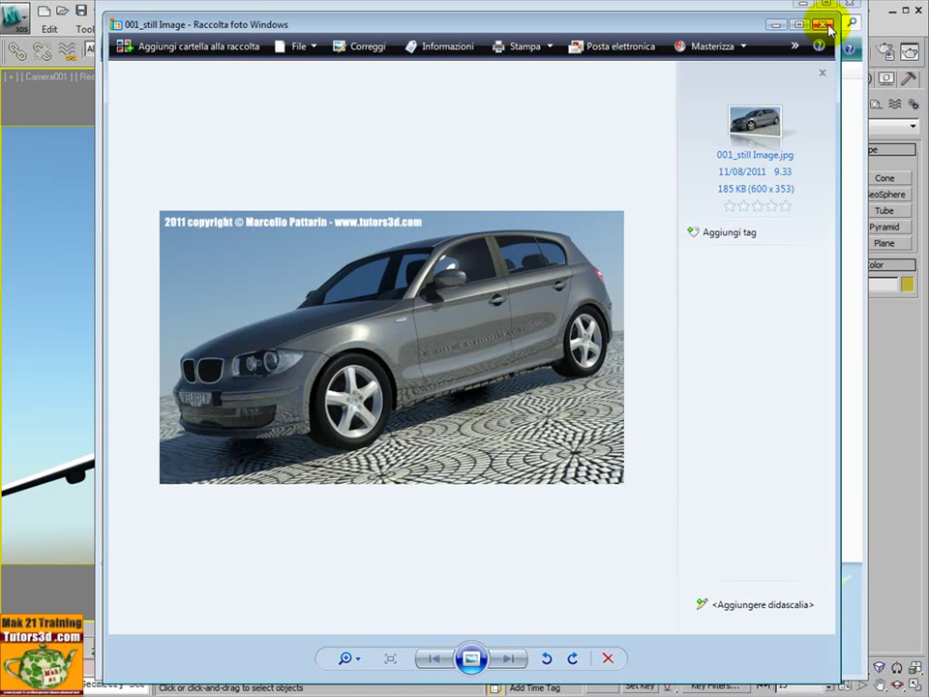
{"action": "left_click", "coordinate": [824, 24]}
Look into the Animazione Bmw frames, then show the Mental ray 3.9 vol 1 scene files.
{"action": "double_click", "coordinate": [382, 116]}
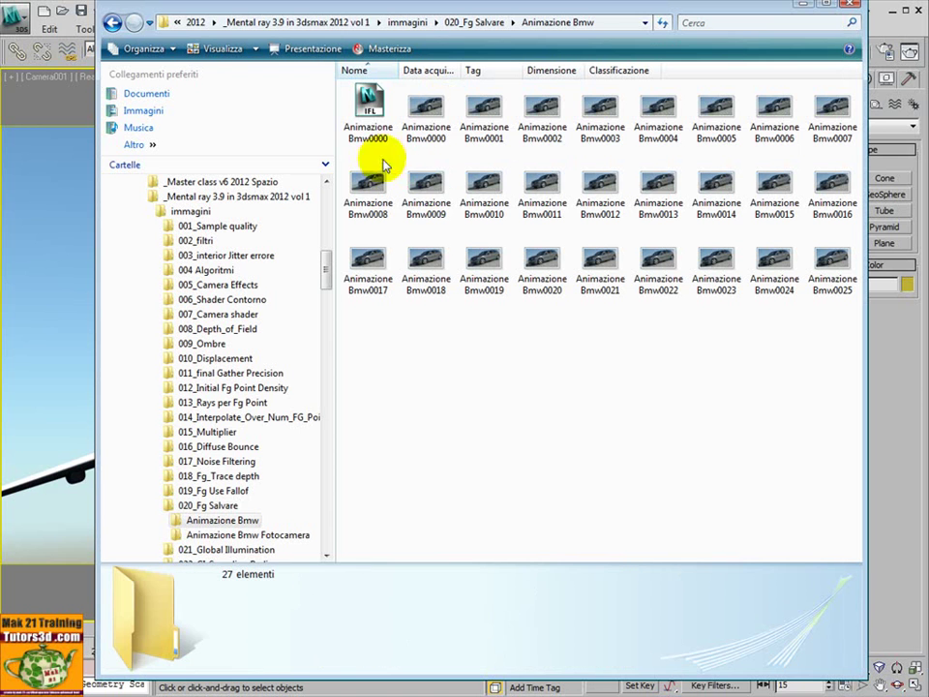
{"action": "left_click", "coordinate": [113, 22]}
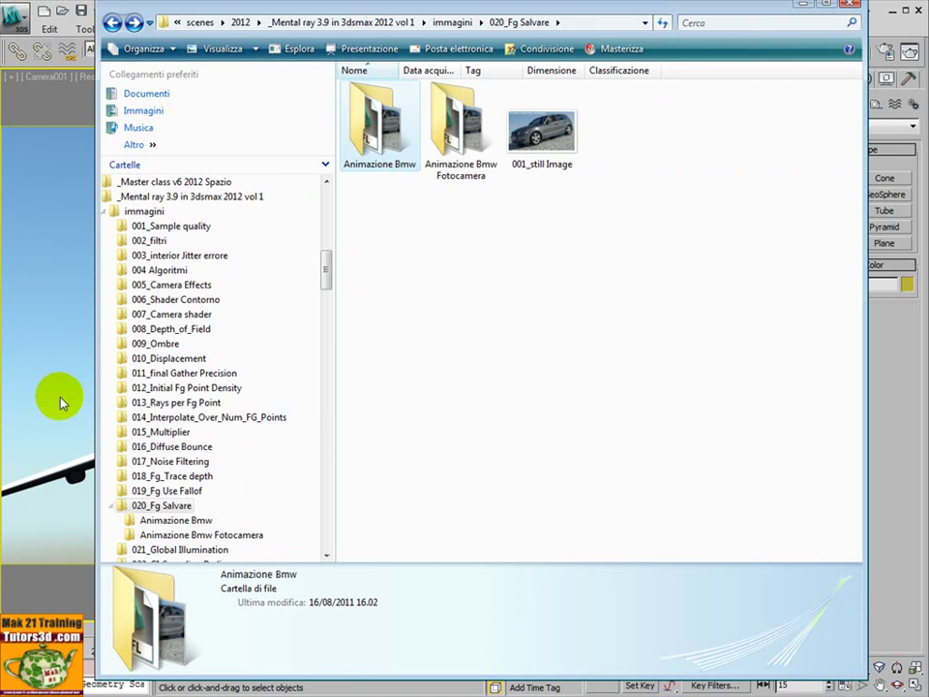
{"action": "left_click", "coordinate": [179, 194]}
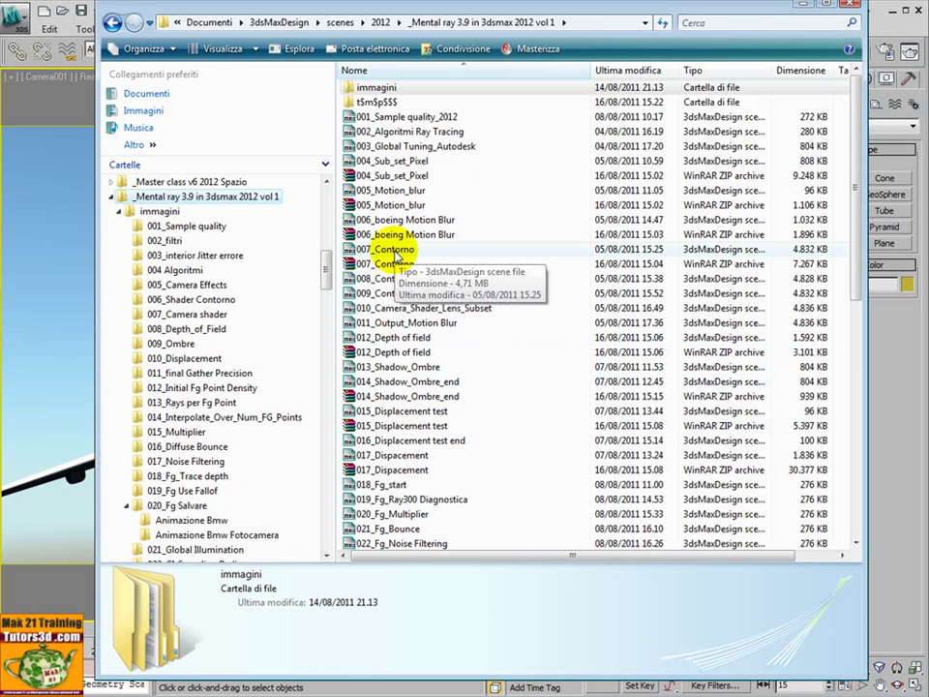
Open 007_Contorno.max adopting its centimetre units, scrub to frame 76, and return to Explorer.
{"action": "left_click_drag", "start_coordinate": [397, 257], "coordinate": [83, 289]}
{"action": "left_click", "coordinate": [97, 298]}
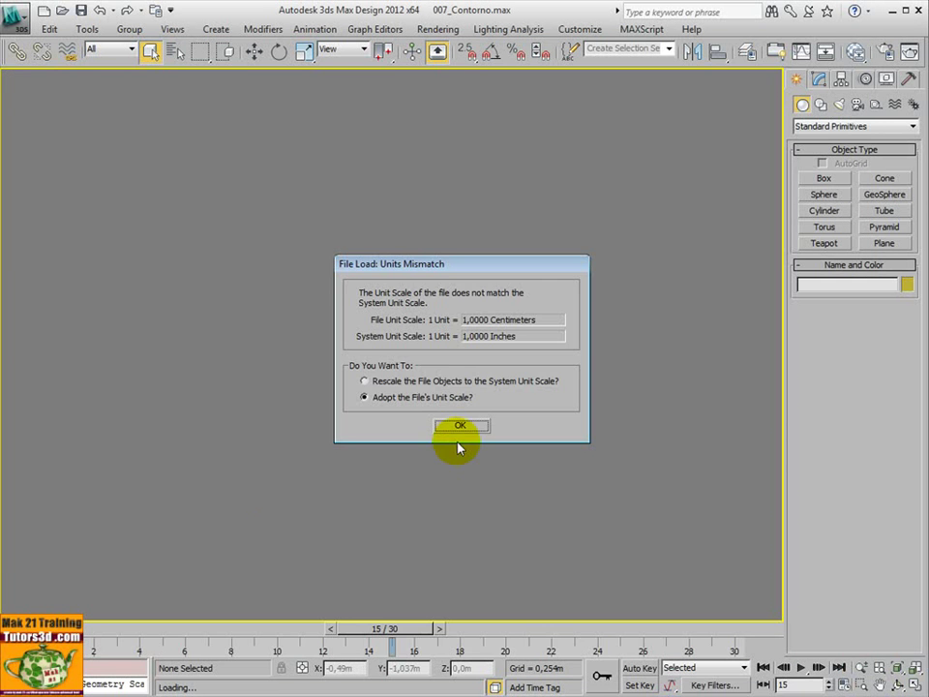
{"action": "left_click", "coordinate": [460, 426]}
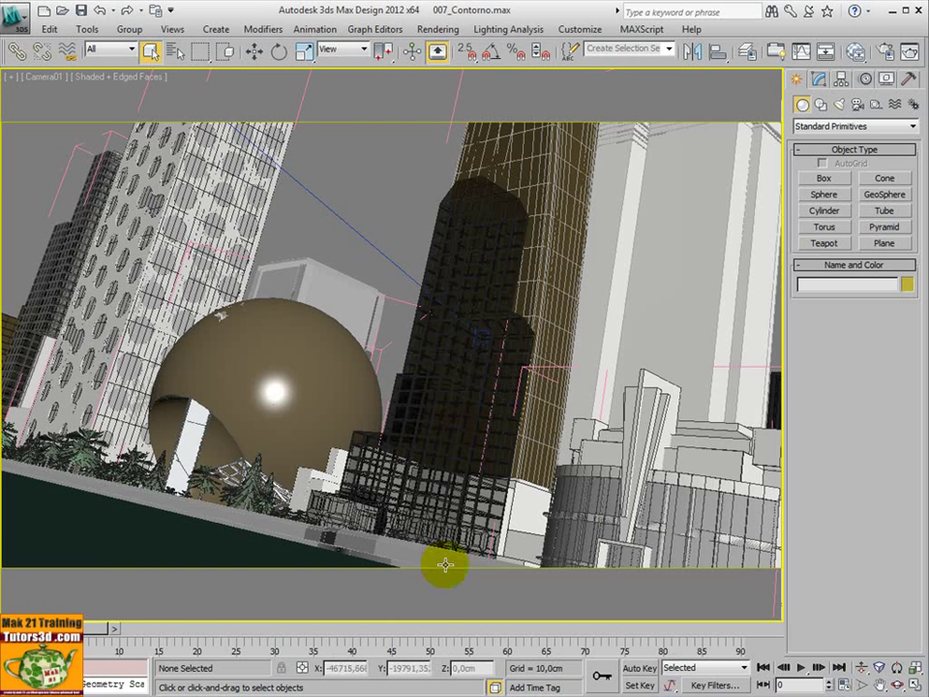
{"action": "mouse_move", "coordinate": [106, 629]}
{"action": "left_mouse_down"}
{"action": "mouse_move", "coordinate": [664, 629]}
{"action": "mouse_move", "coordinate": [106, 629]}
{"action": "left_mouse_up"}
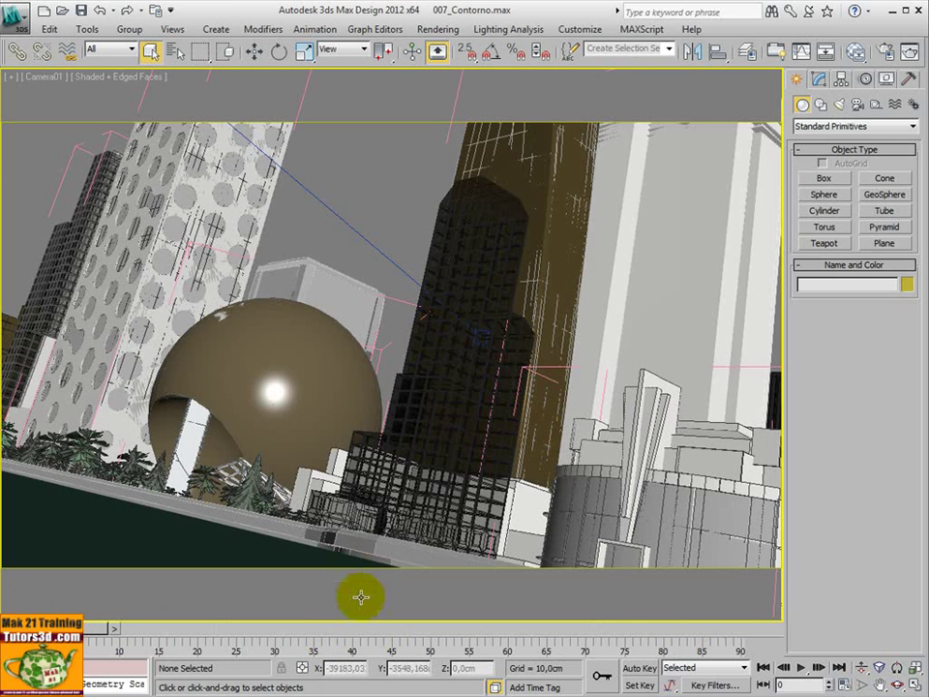
{"action": "key", "text": "alt+Tab"}
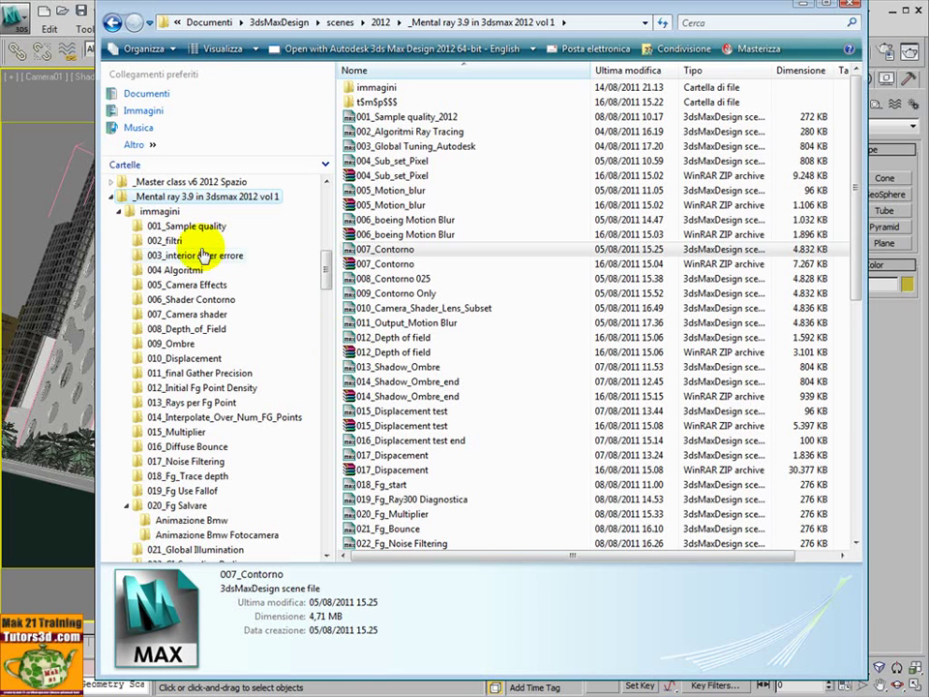
View the 006_Shader Contorno renders from 001_senza shader through to the 004_contorno line drawing.
{"action": "left_click", "coordinate": [221, 299]}
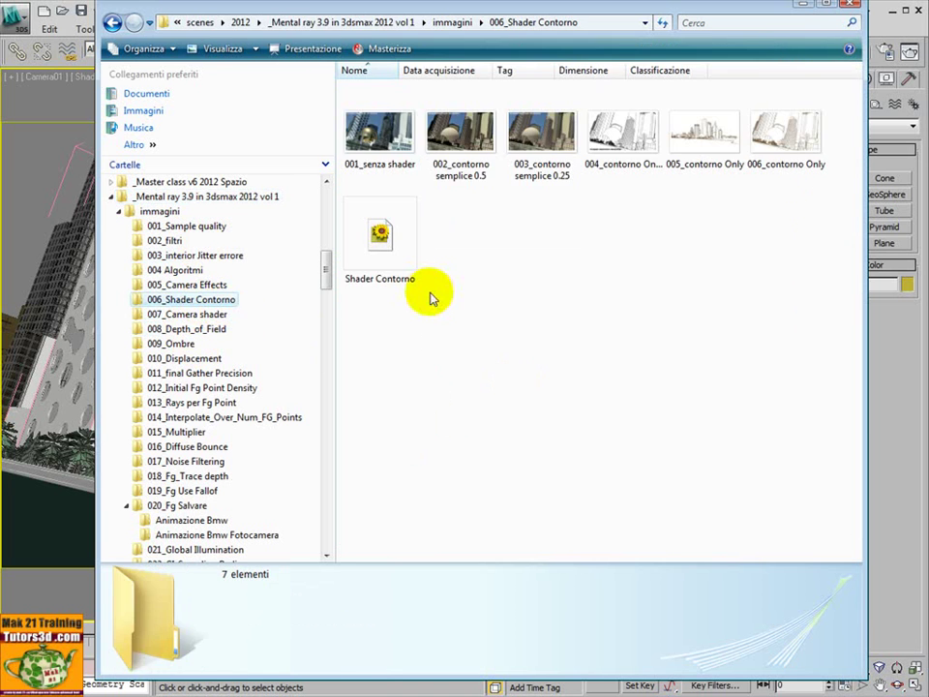
{"action": "double_click", "coordinate": [377, 146]}
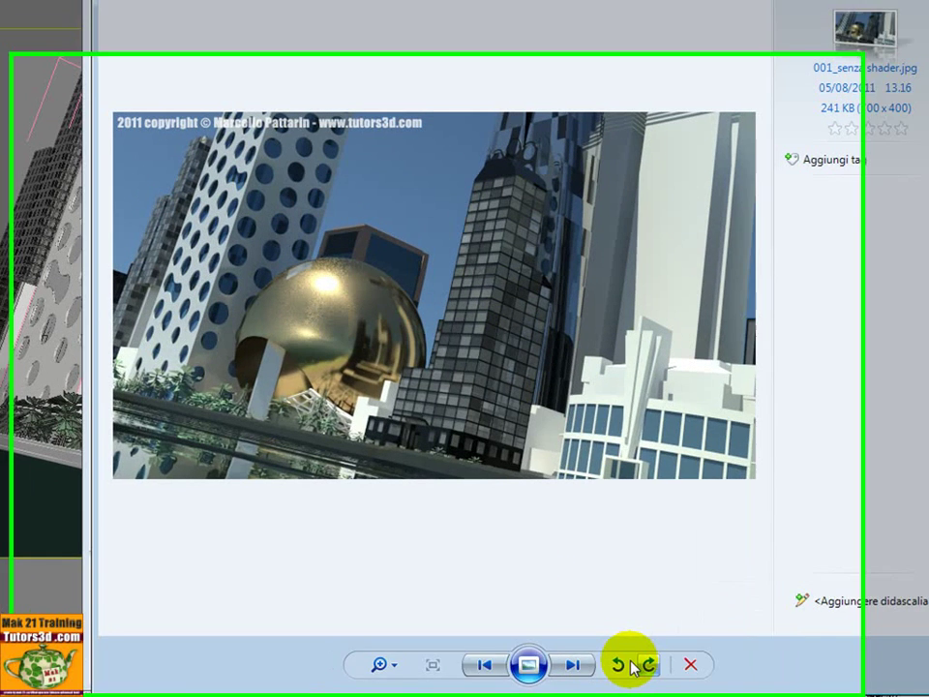
{"action": "left_click", "coordinate": [620, 670]}
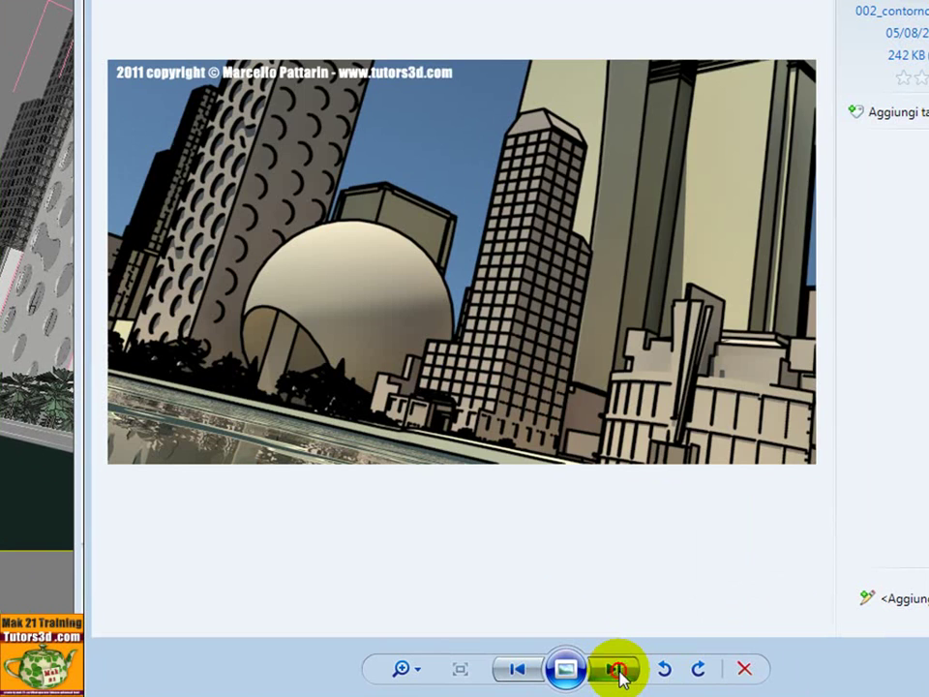
{"action": "left_click", "coordinate": [620, 670]}
{"action": "left_click", "coordinate": [619, 670]}
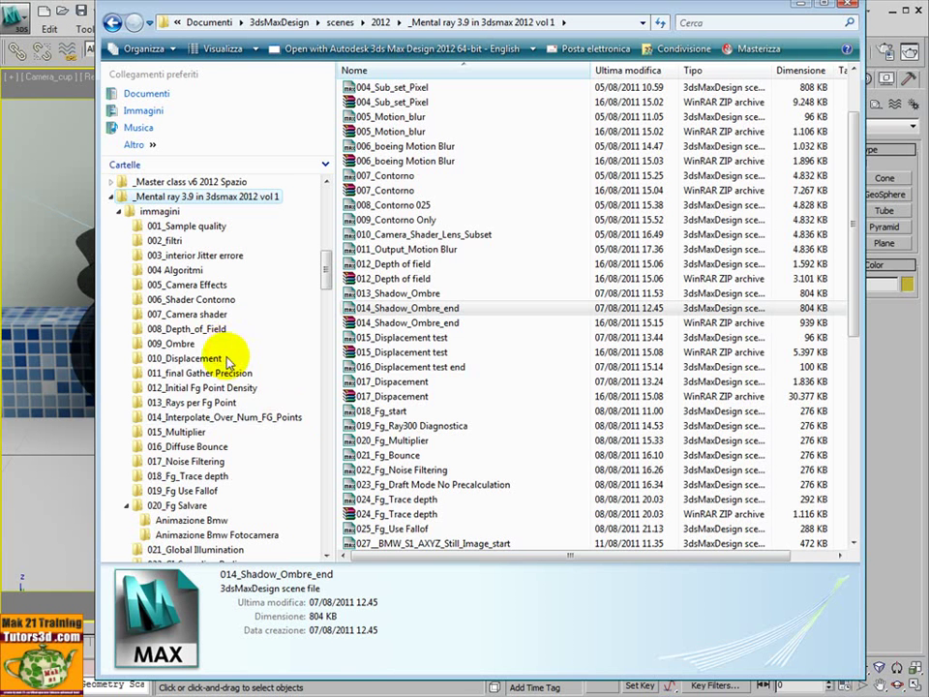
View the 009_Ombre vase renders from 001_ombra ray trace through the shadow-map comparisons.
{"action": "left_click", "coordinate": [233, 344]}
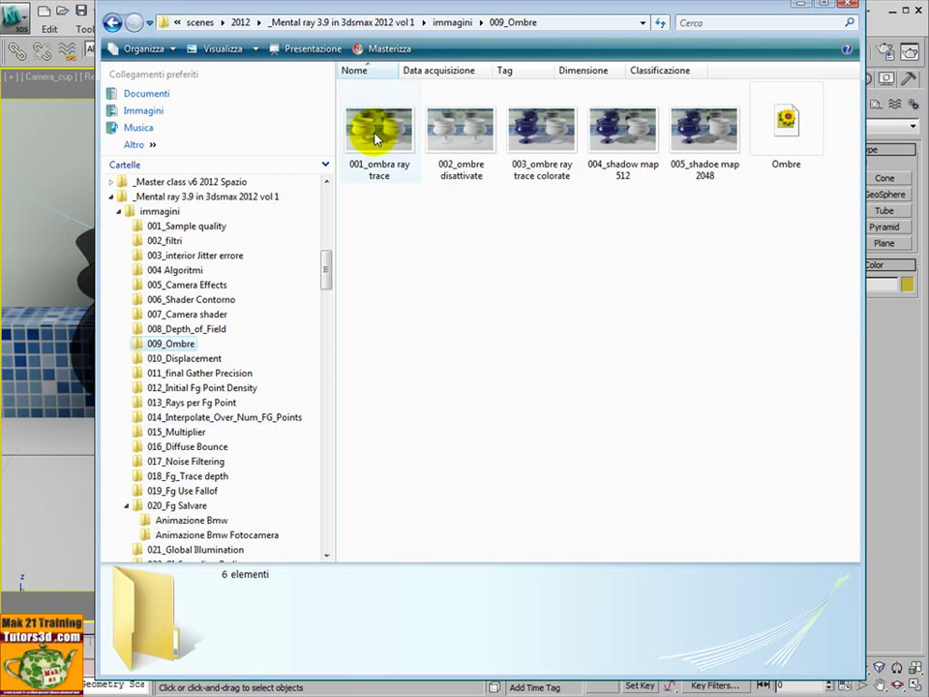
{"action": "double_click", "coordinate": [375, 139]}
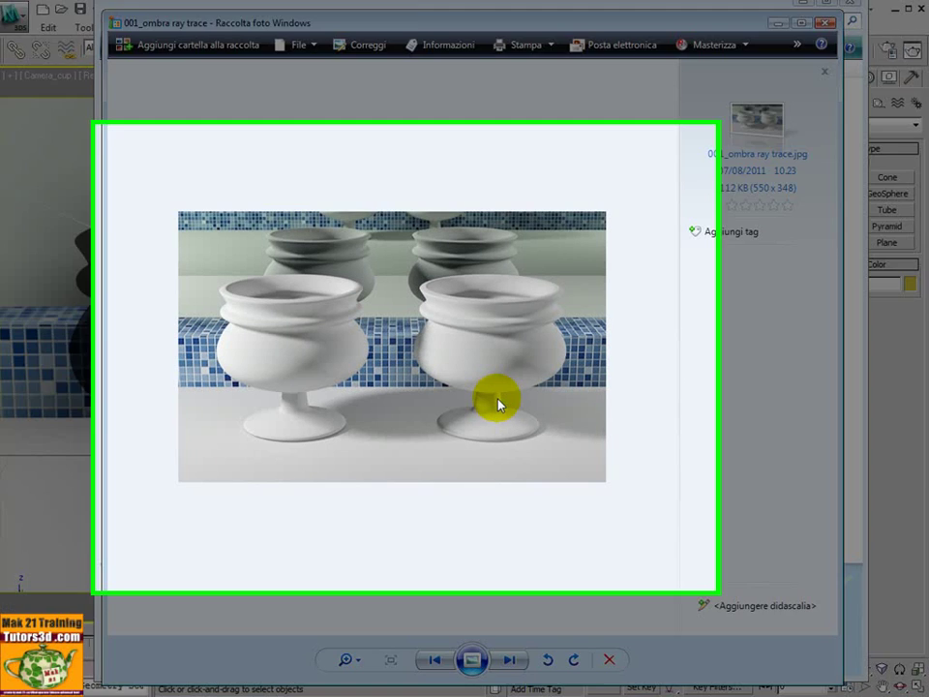
{"action": "key", "text": "Right"}
{"action": "key", "text": "Right"}
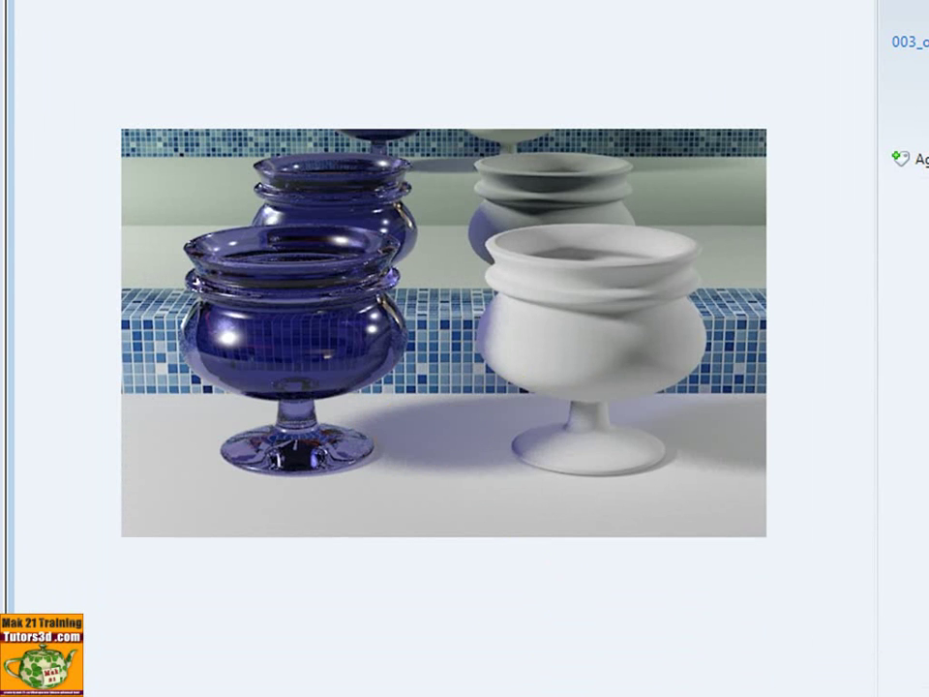
{"action": "key", "text": "Right"}
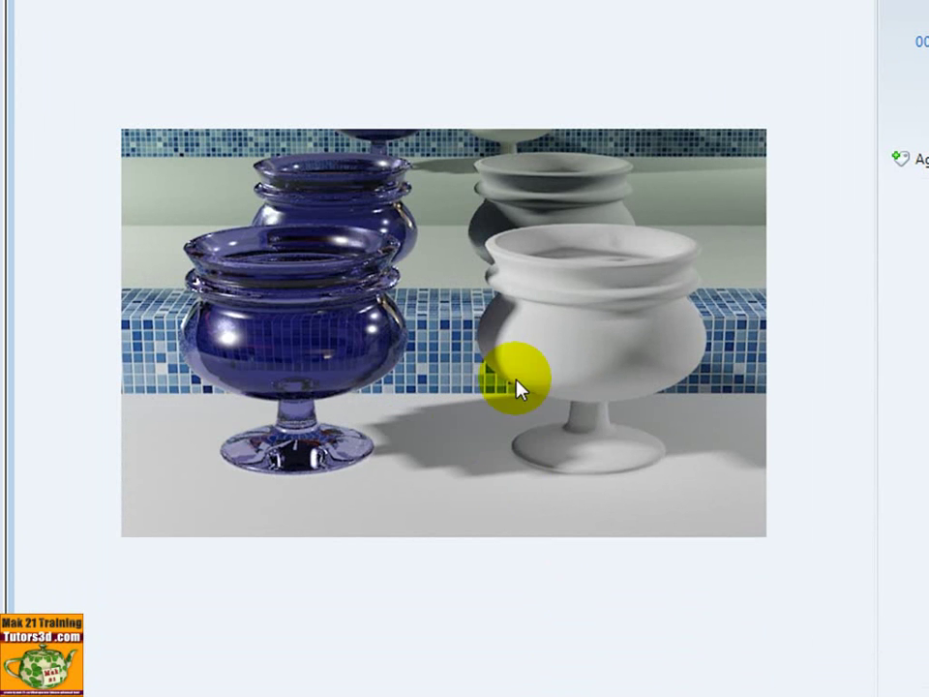
{"action": "key", "text": "Right"}
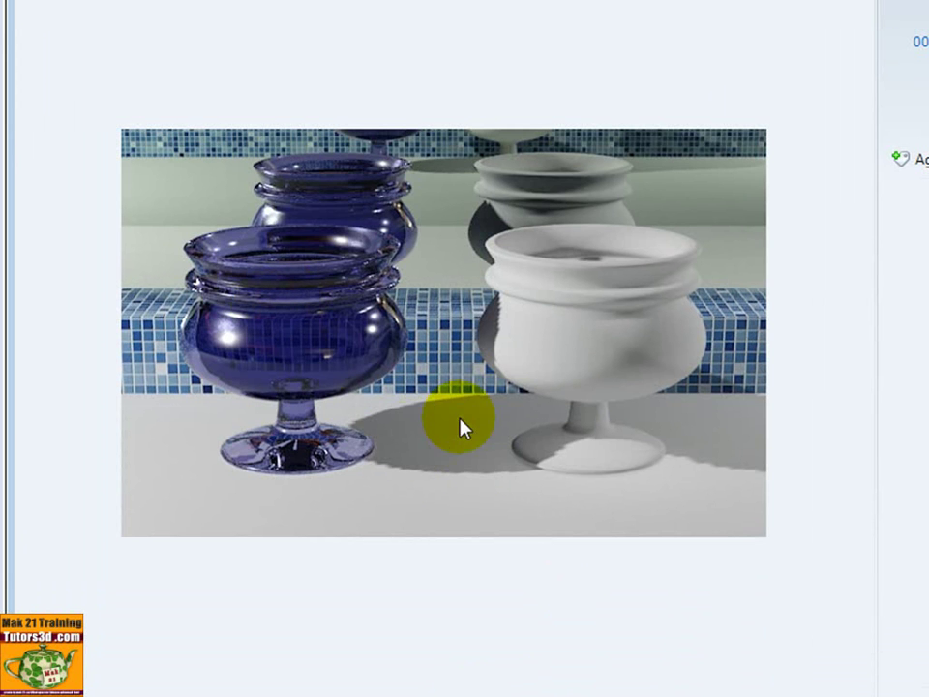
{"action": "key", "text": "Right"}
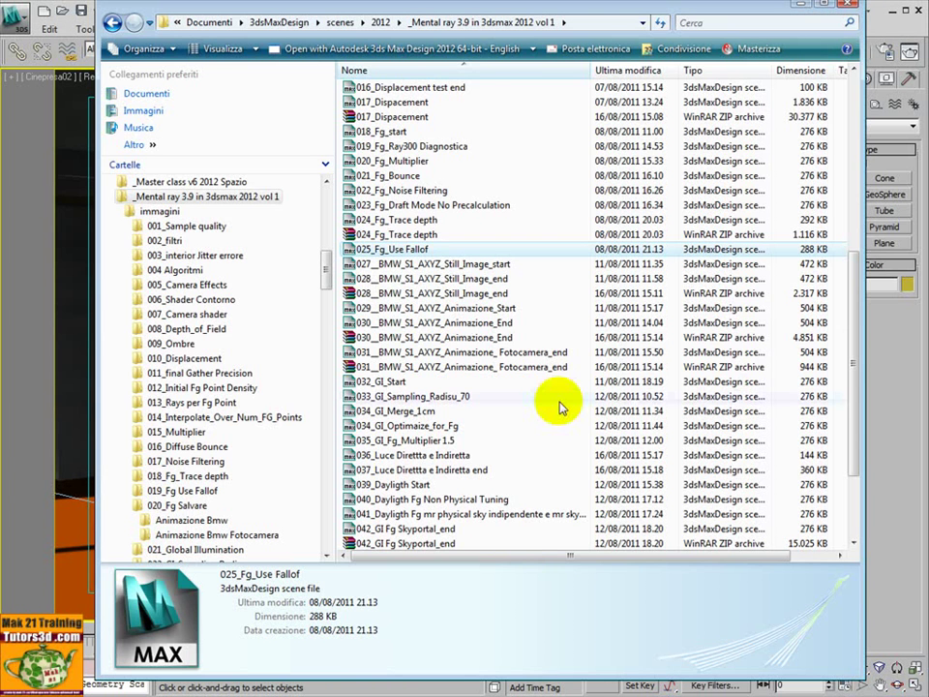
{"action": "mouse_move", "coordinate": [184, 491]}
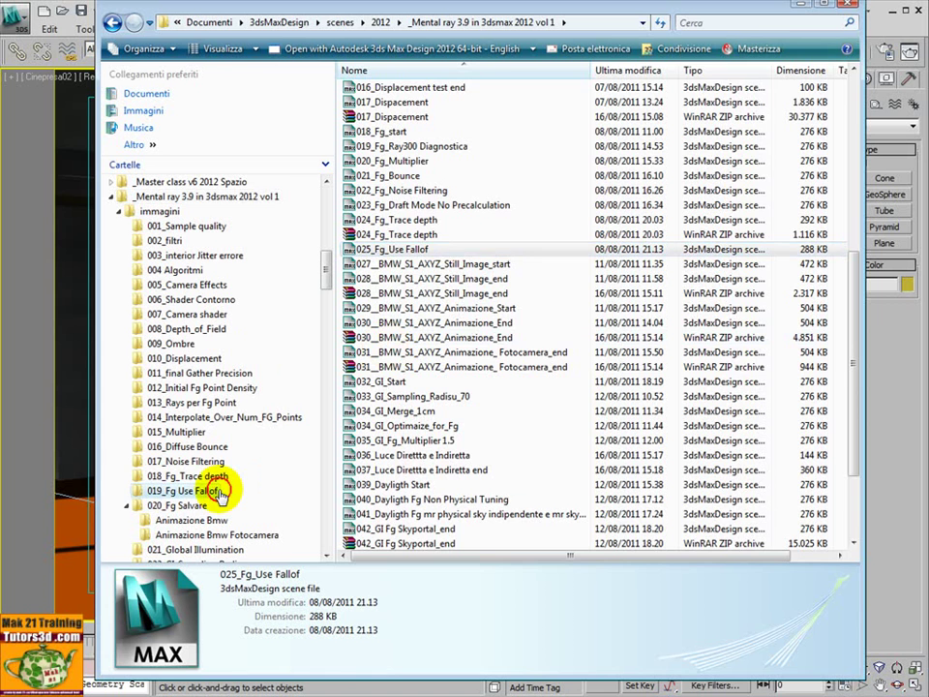
Open the 019_Fg Use Fallof renders and compare 001_senza use fallof against the falloff versions.
{"action": "left_click", "coordinate": [219, 491]}
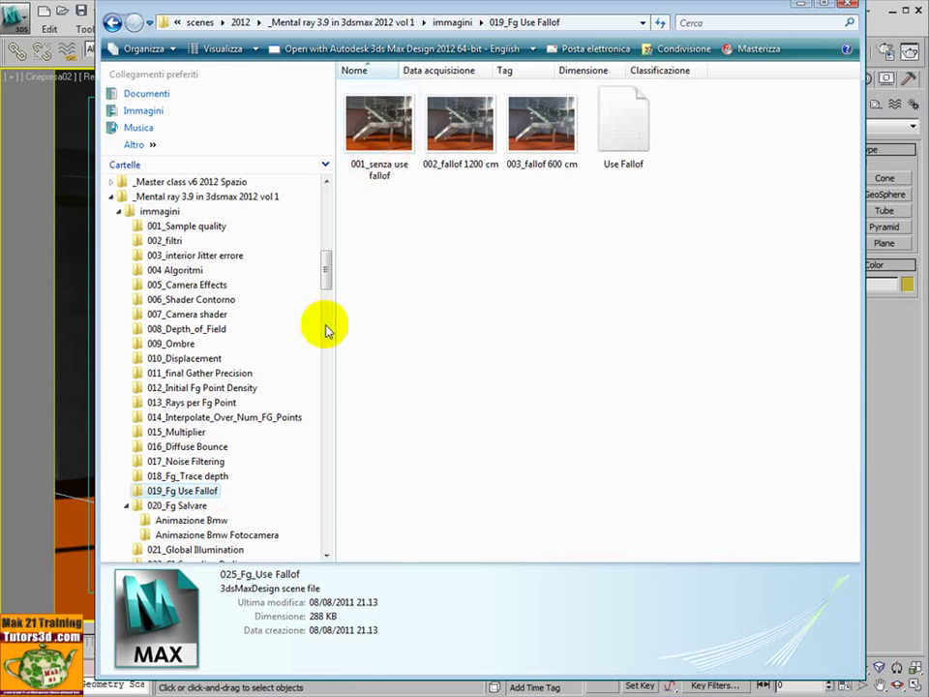
{"action": "double_click", "coordinate": [385, 128]}
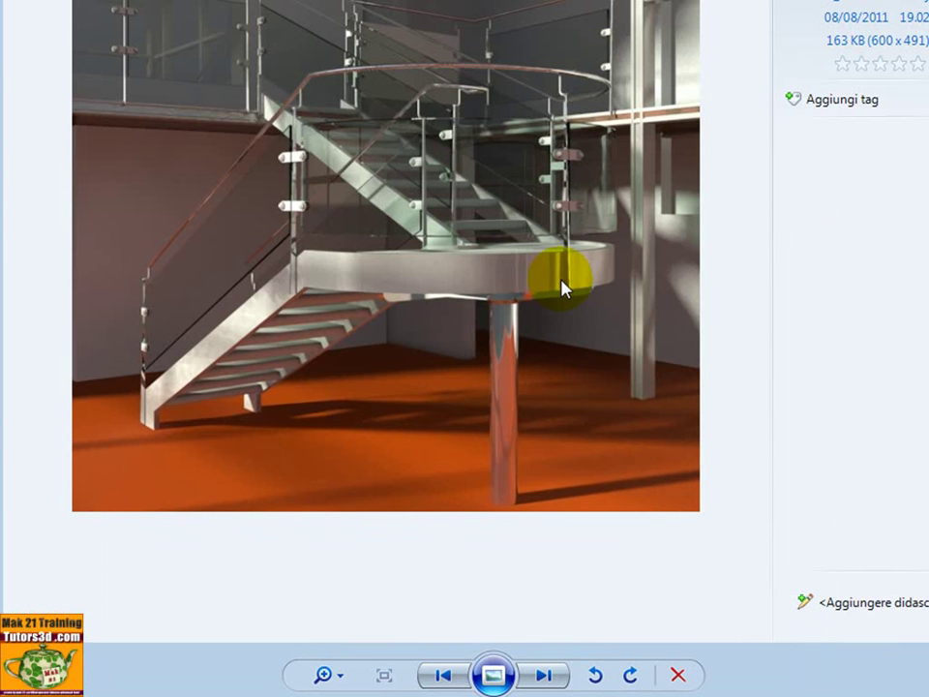
{"action": "left_click", "coordinate": [554, 677]}
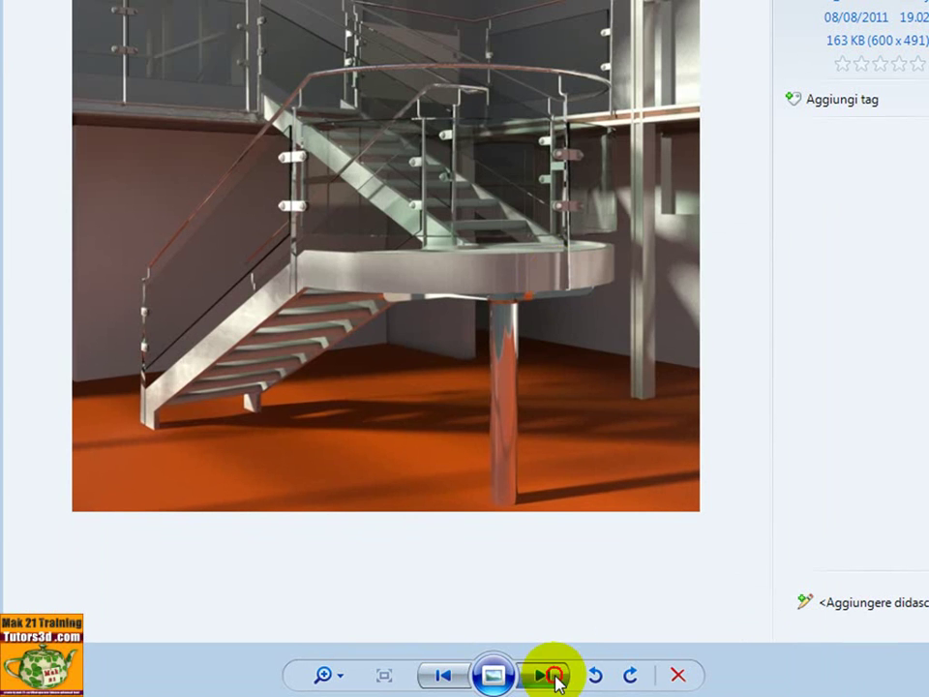
{"action": "left_click", "coordinate": [554, 676]}
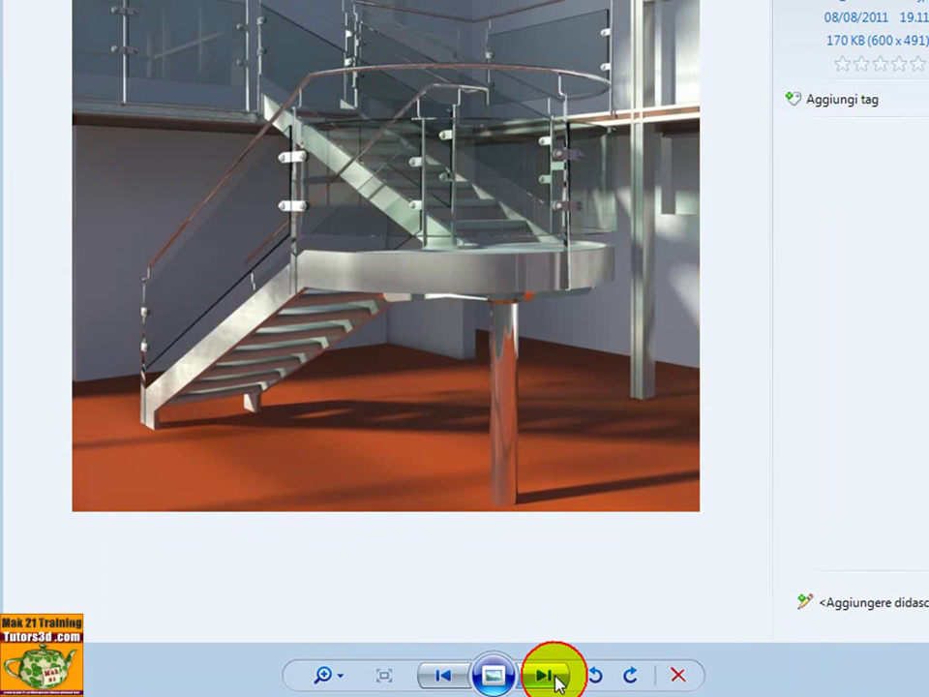
{"action": "left_click", "coordinate": [443, 675]}
{"action": "left_click", "coordinate": [442, 675]}
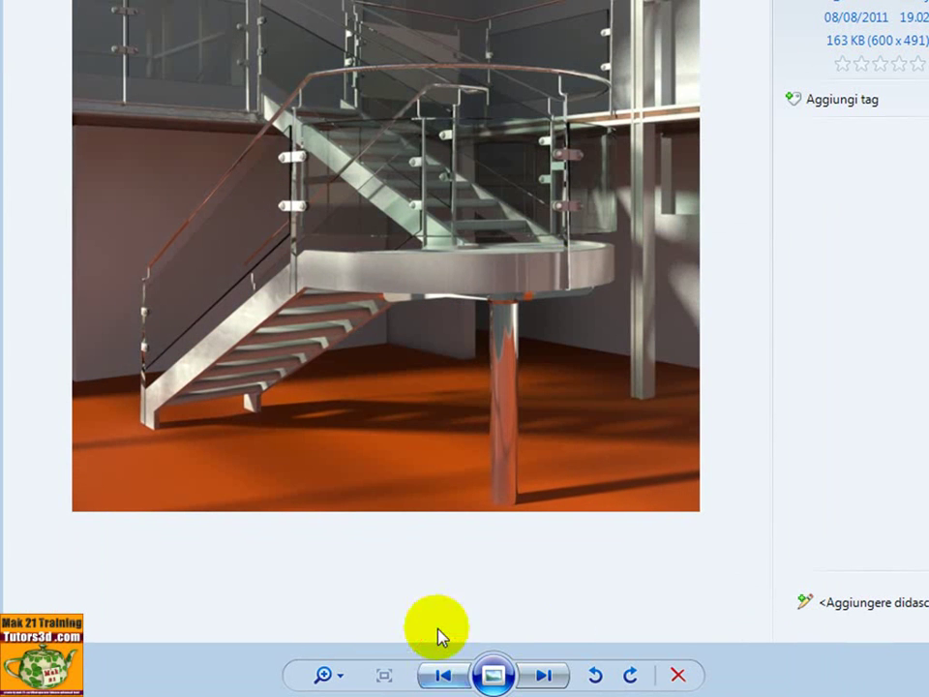
Flip back and forth between adjacent staircase daylight renders to compare their results.
{"action": "left_click", "coordinate": [556, 677]}
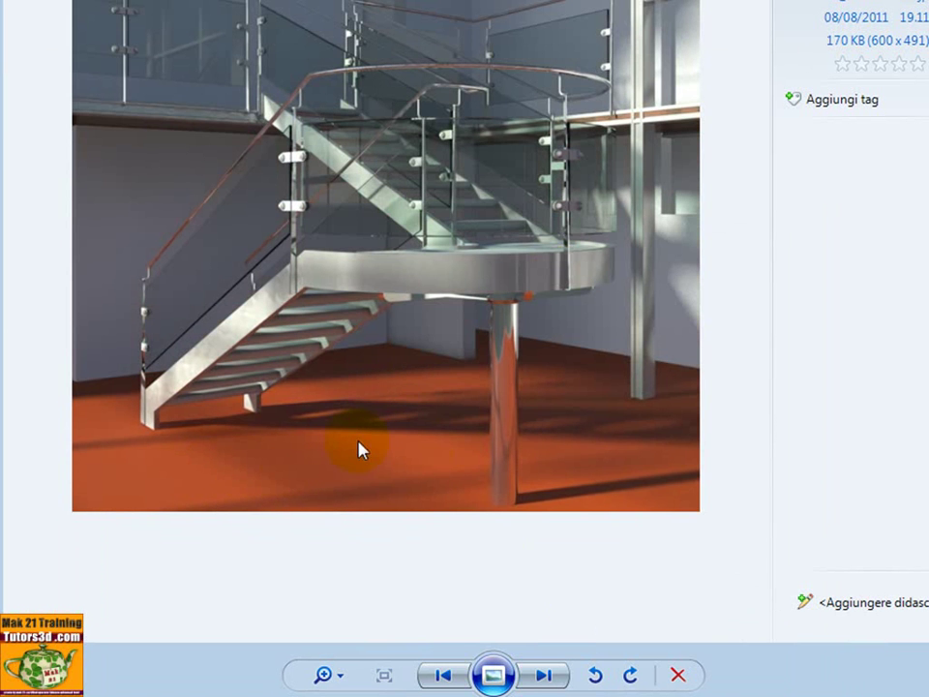
{"action": "left_click", "coordinate": [445, 675]}
{"action": "left_click", "coordinate": [450, 676]}
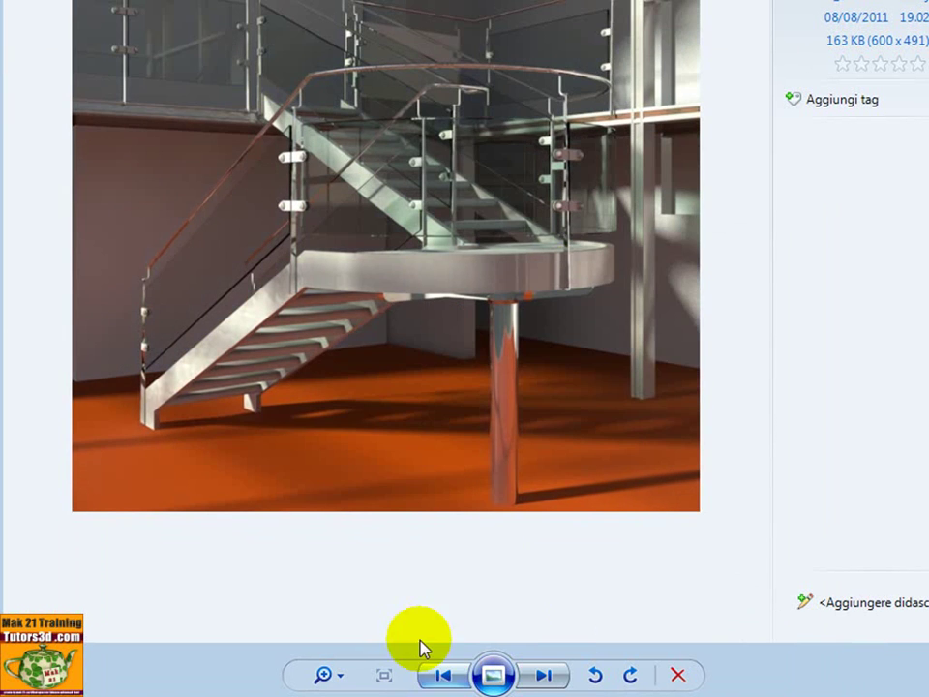
{"action": "left_click", "coordinate": [543, 676]}
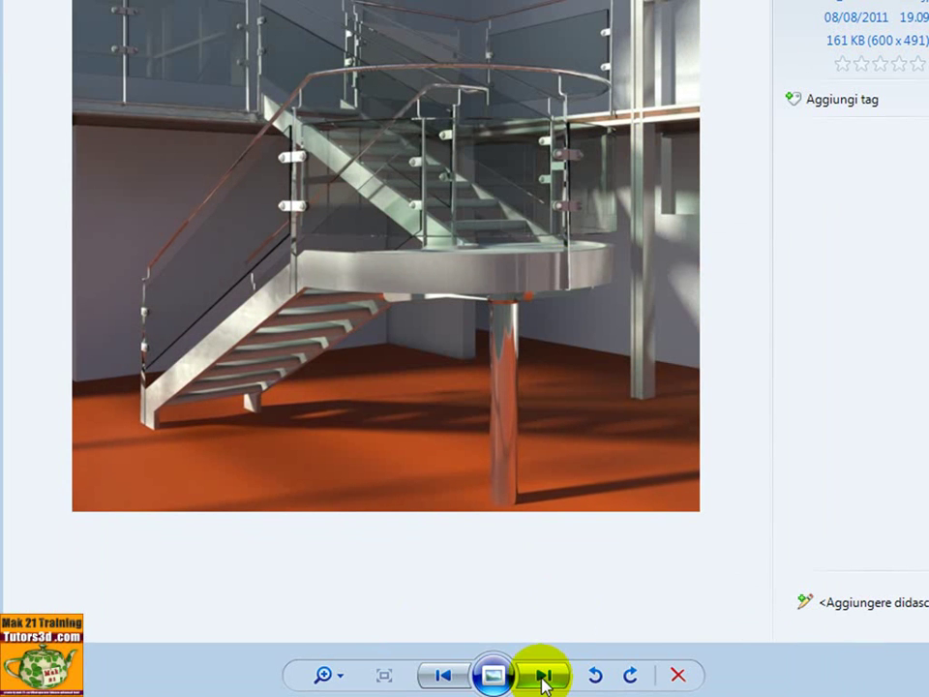
{"action": "left_click", "coordinate": [543, 677]}
{"action": "left_click", "coordinate": [447, 677]}
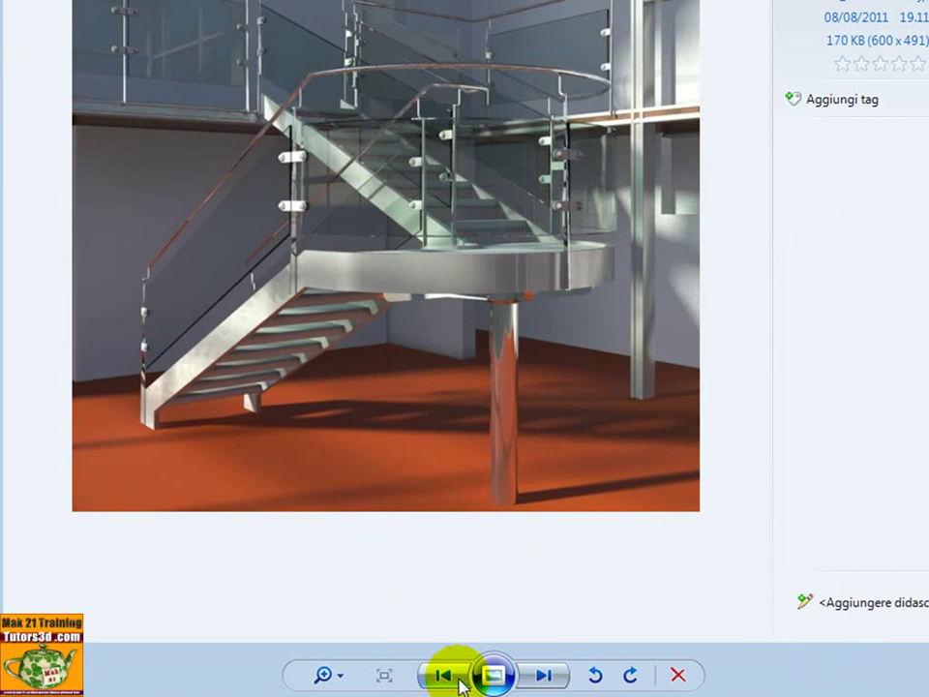
{"action": "left_click", "coordinate": [458, 676]}
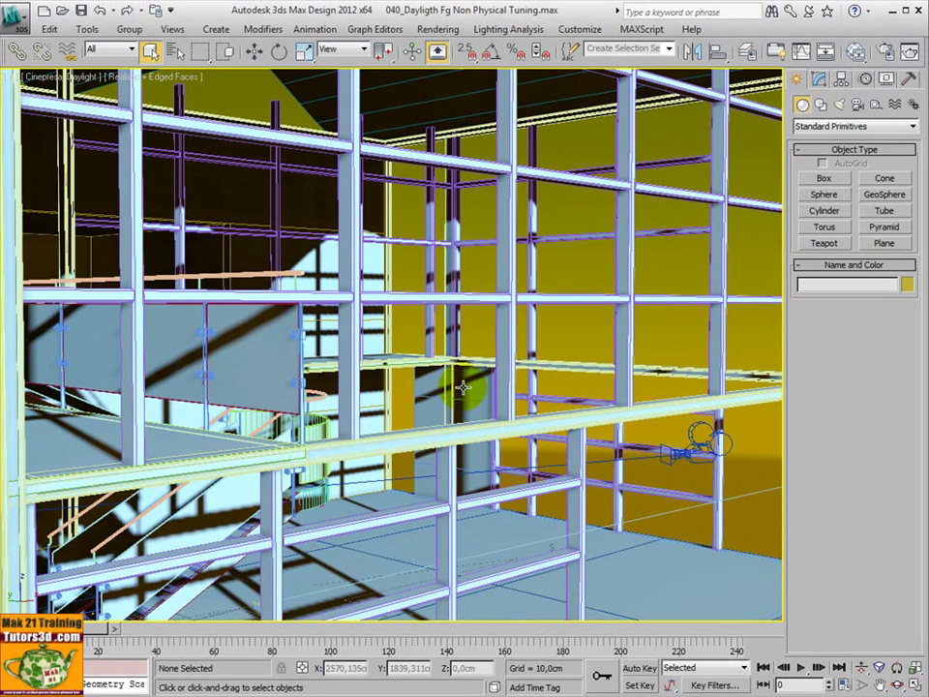
Dolly the camera back to frame the arched-roof building and show Daylight01's mr Sun parameters.
{"action": "left_click", "coordinate": [860, 668]}
{"action": "mouse_move", "coordinate": [469, 387]}
{"action": "left_mouse_down"}
{"action": "mouse_move", "coordinate": [470, 379]}
{"action": "mouse_move", "coordinate": [475, 418]}
{"action": "left_mouse_up"}
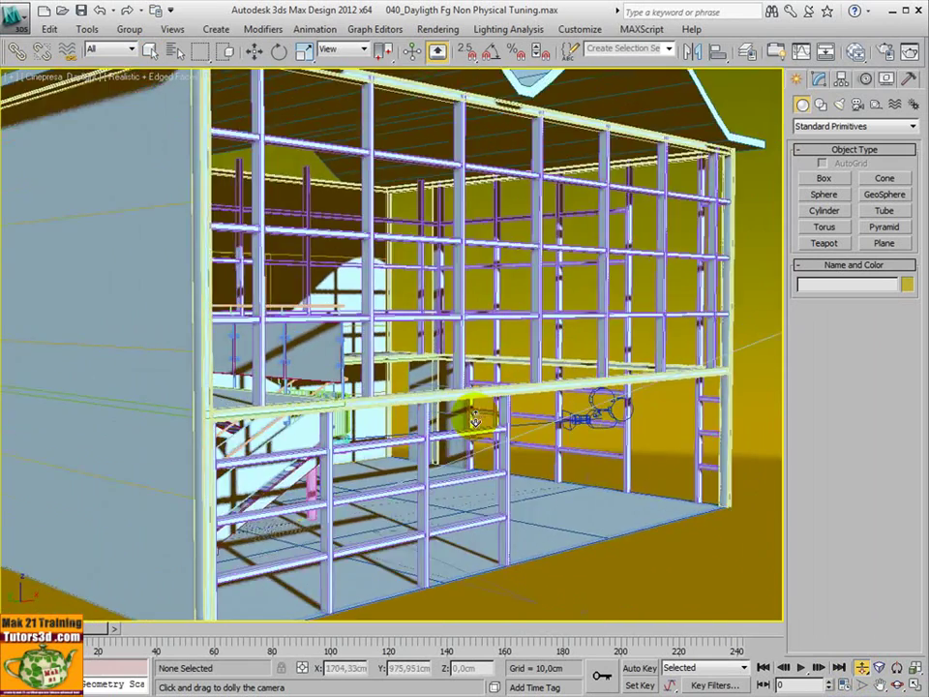
{"action": "left_click_drag", "start_coordinate": [474, 419], "coordinate": [481, 546]}
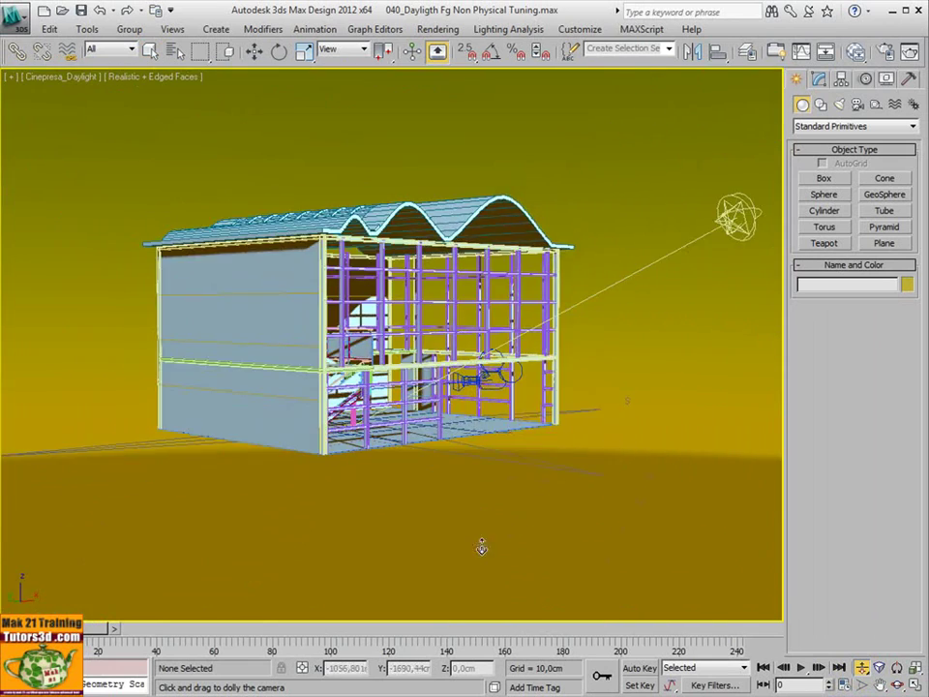
{"action": "right_click", "coordinate": [554, 382]}
{"action": "left_click", "coordinate": [735, 215]}
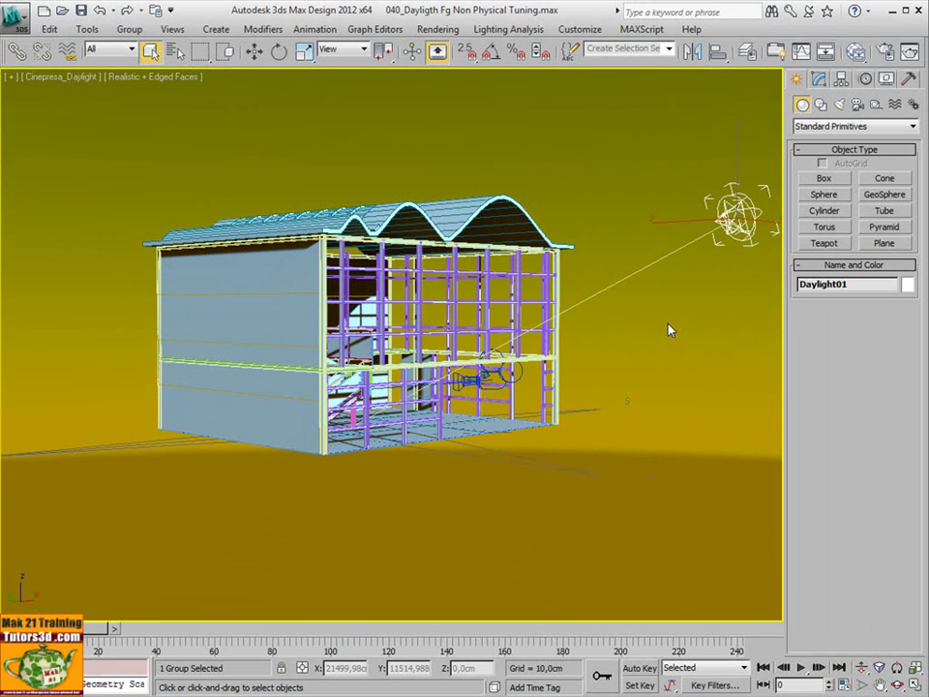
{"action": "left_click", "coordinate": [819, 79]}
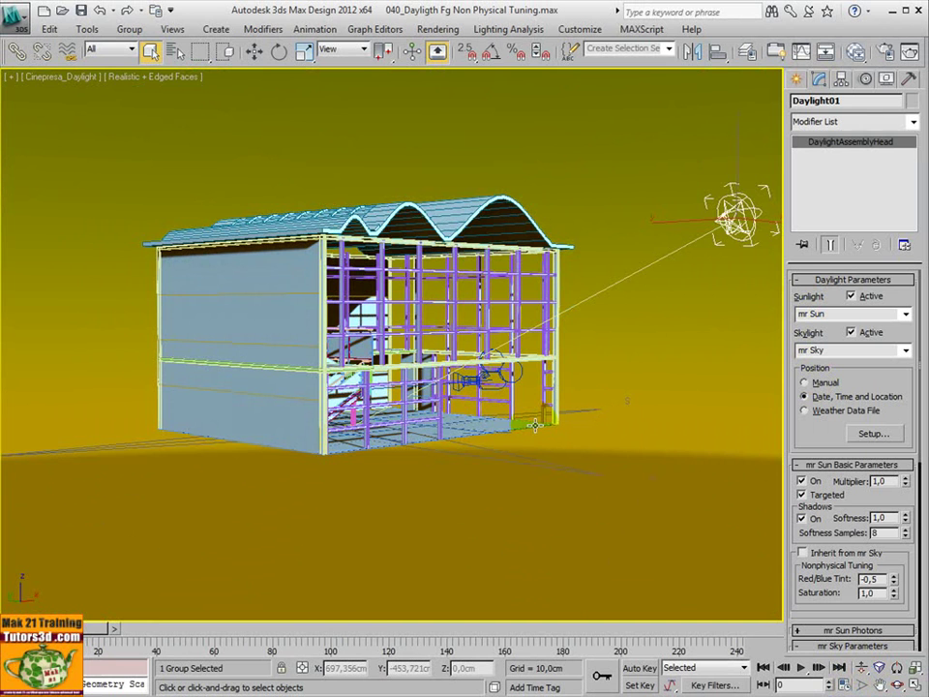
Check the exposure control in Environment and Effects, then dolly the camera inside the building frame.
{"action": "key", "text": "8"}
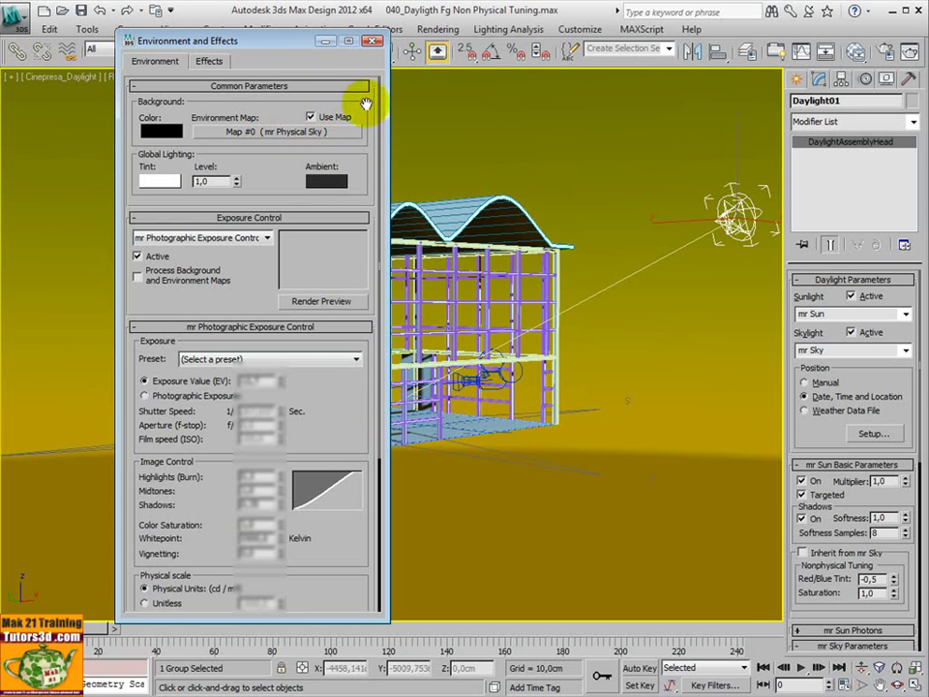
{"action": "left_click", "coordinate": [372, 41]}
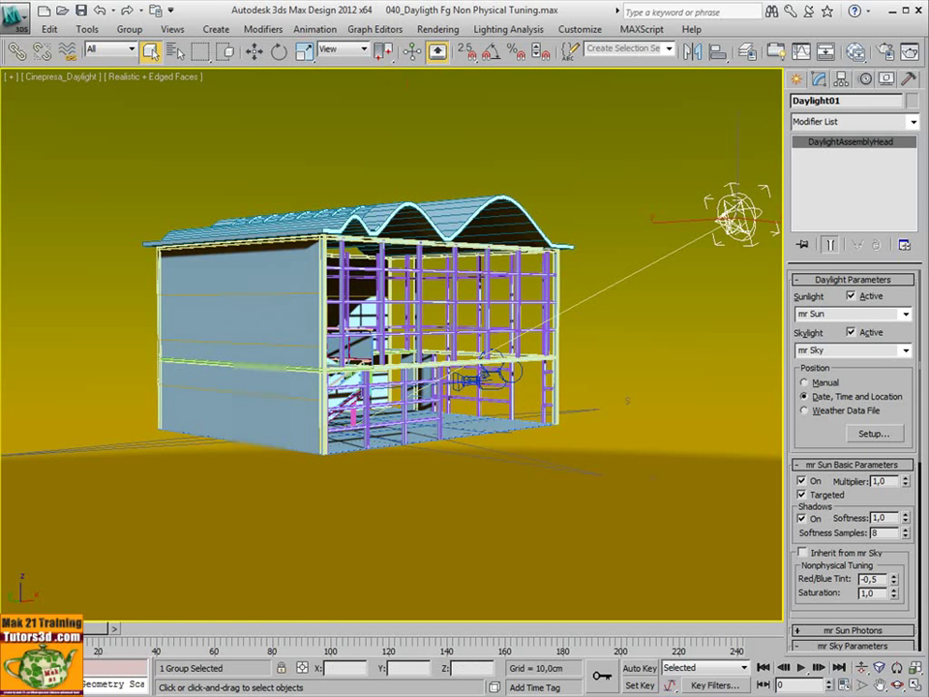
{"action": "left_click", "coordinate": [858, 668]}
{"action": "left_click_drag", "start_coordinate": [577, 512], "coordinate": [570, 455]}
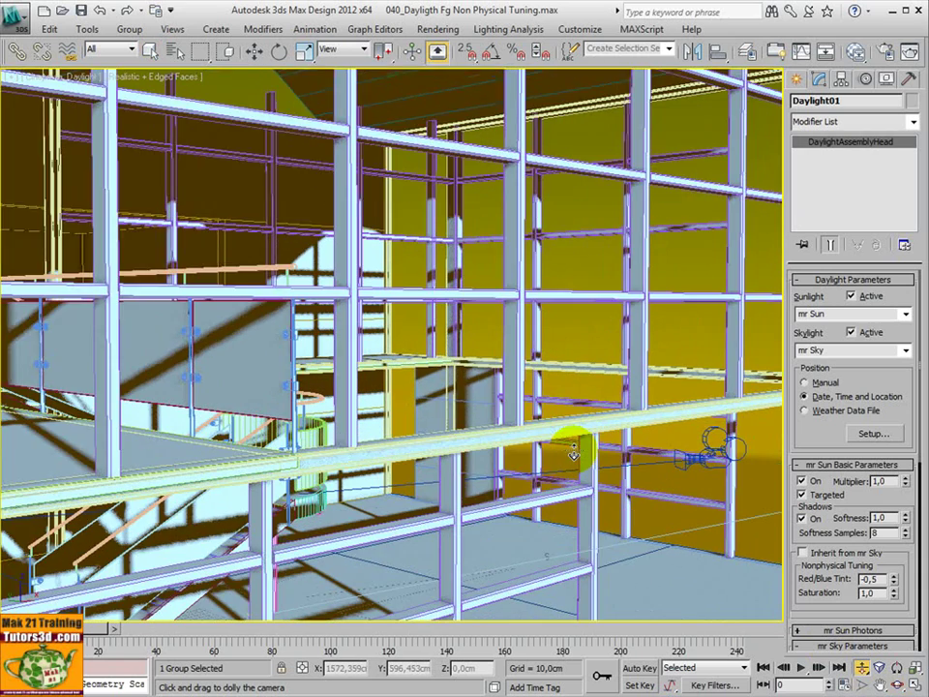
{"action": "left_click_drag", "start_coordinate": [570, 455], "coordinate": [573, 453]}
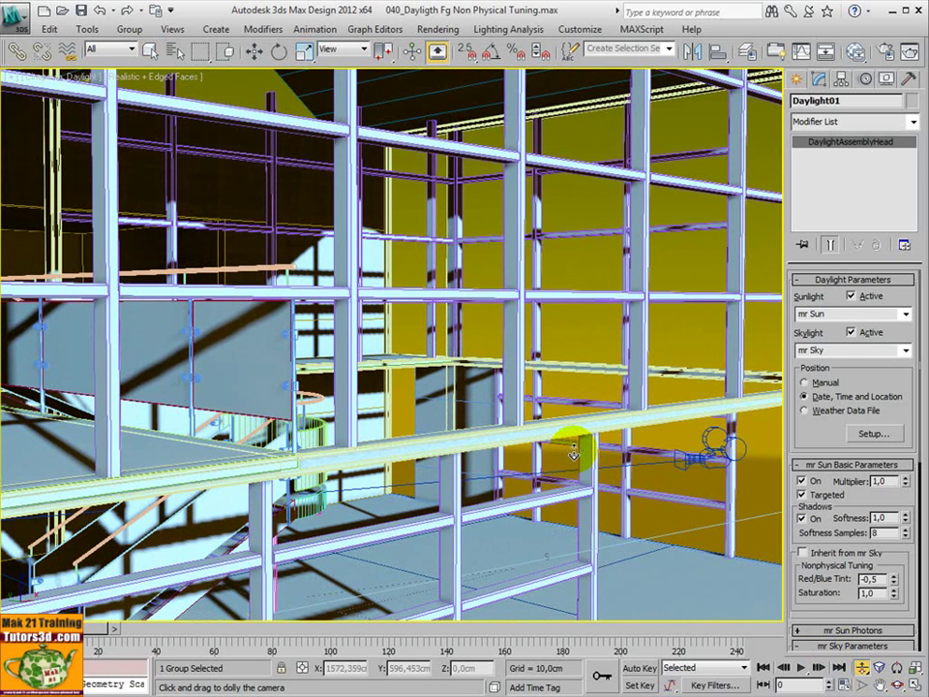
{"action": "right_click", "coordinate": [571, 477]}
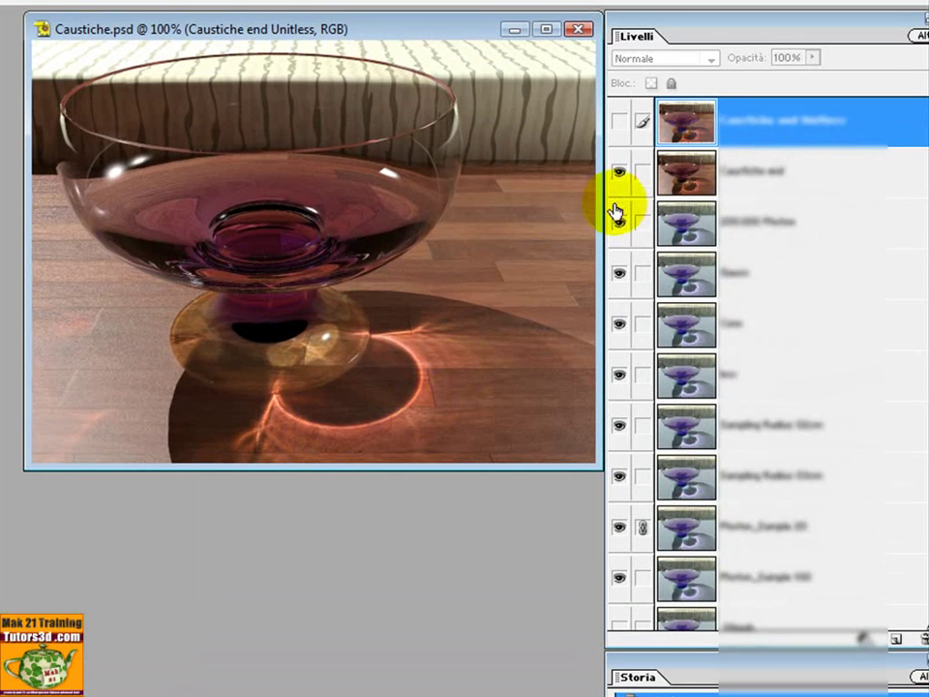
Toggle the Caustiche end layer off and on to compare it with the 200.000 Photon render.
{"action": "left_click", "coordinate": [621, 175]}
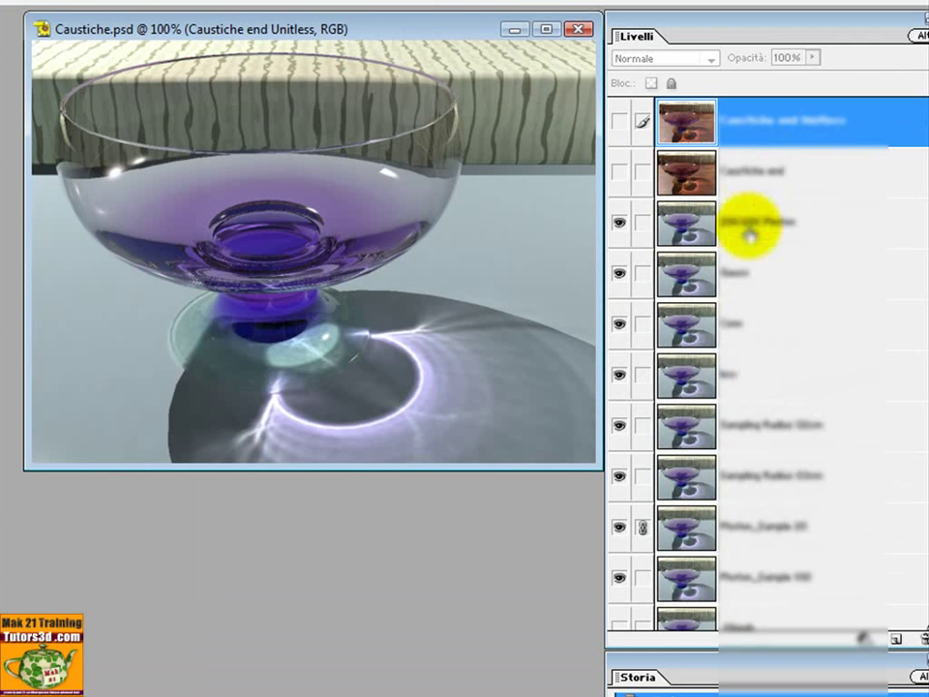
{"action": "left_click", "coordinate": [755, 223]}
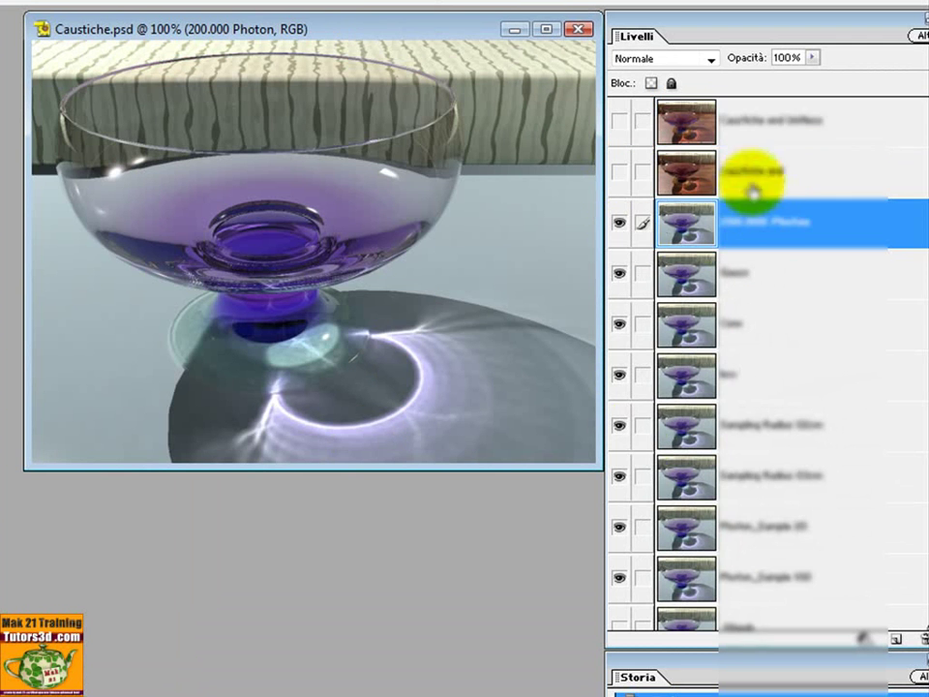
{"action": "left_click", "coordinate": [692, 184]}
{"action": "left_click", "coordinate": [621, 174]}
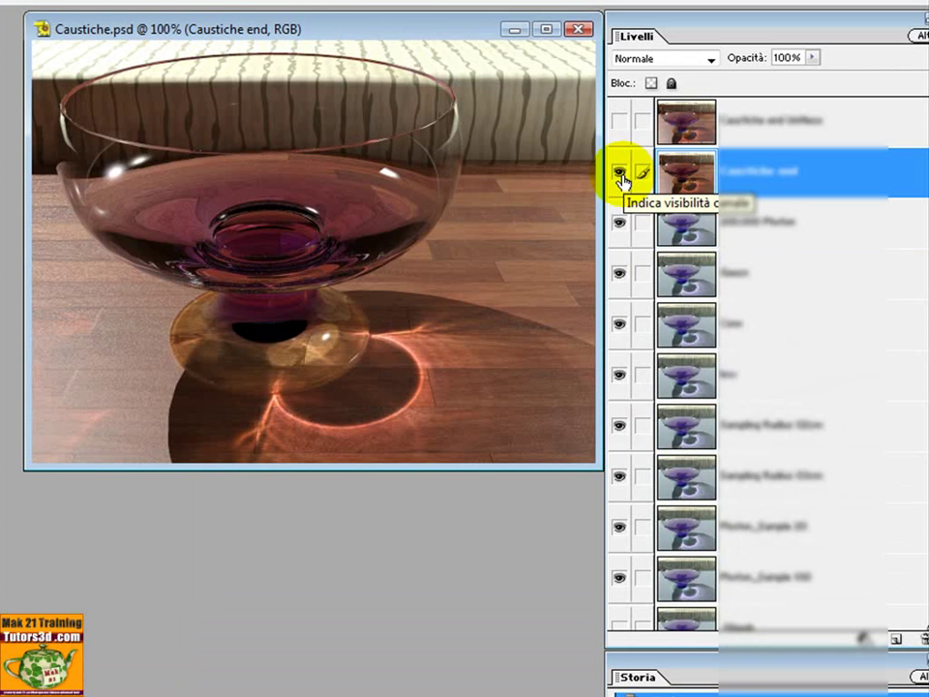
{"action": "left_click", "coordinate": [620, 174]}
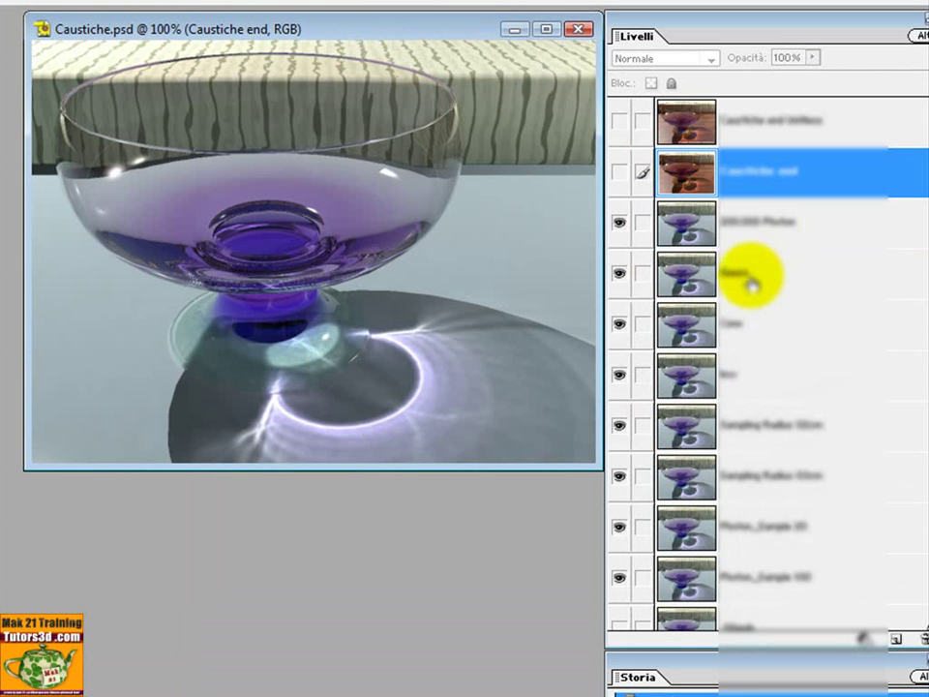
Hide the 200.000 Photon, Sweet, Case, Inn, both Sampling Radius and Photon_Sample 20 layers.
{"action": "left_click", "coordinate": [621, 223]}
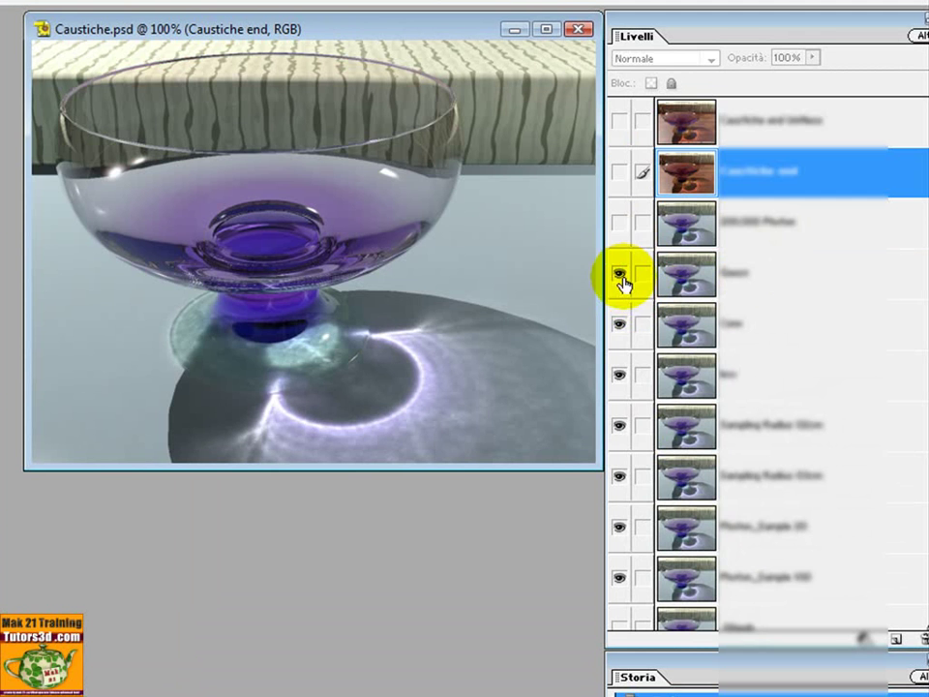
{"action": "left_click", "coordinate": [620, 277]}
{"action": "left_click", "coordinate": [620, 323]}
{"action": "left_click", "coordinate": [621, 381]}
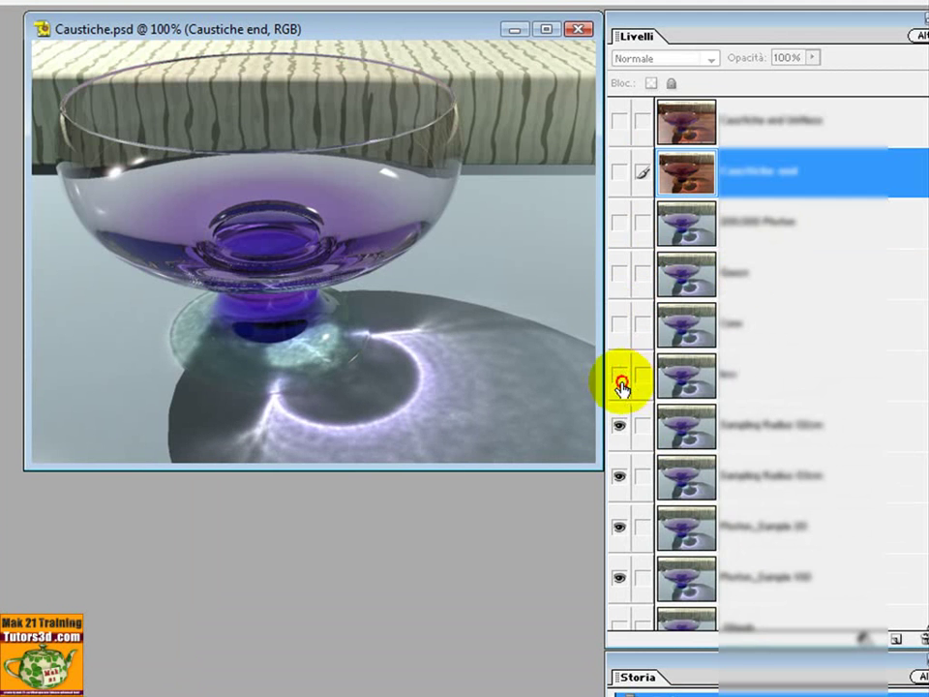
{"action": "left_click", "coordinate": [620, 426]}
{"action": "left_click", "coordinate": [620, 476]}
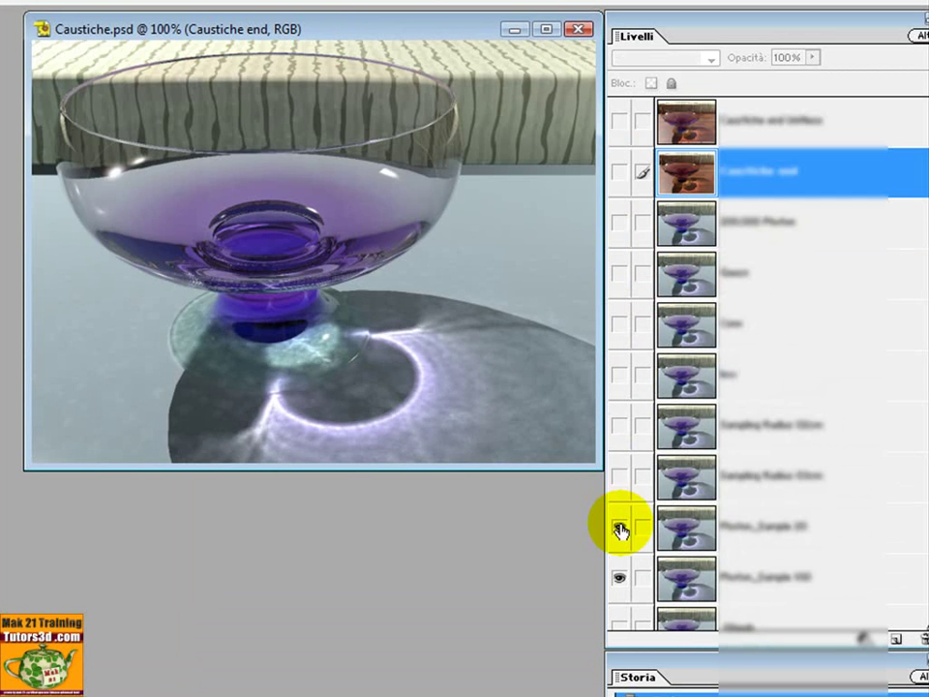
{"action": "left_click", "coordinate": [620, 532]}
Recheck the two Sampling Radius layers, hide them, and show the Caustiche end render again.
{"action": "left_click", "coordinate": [621, 476]}
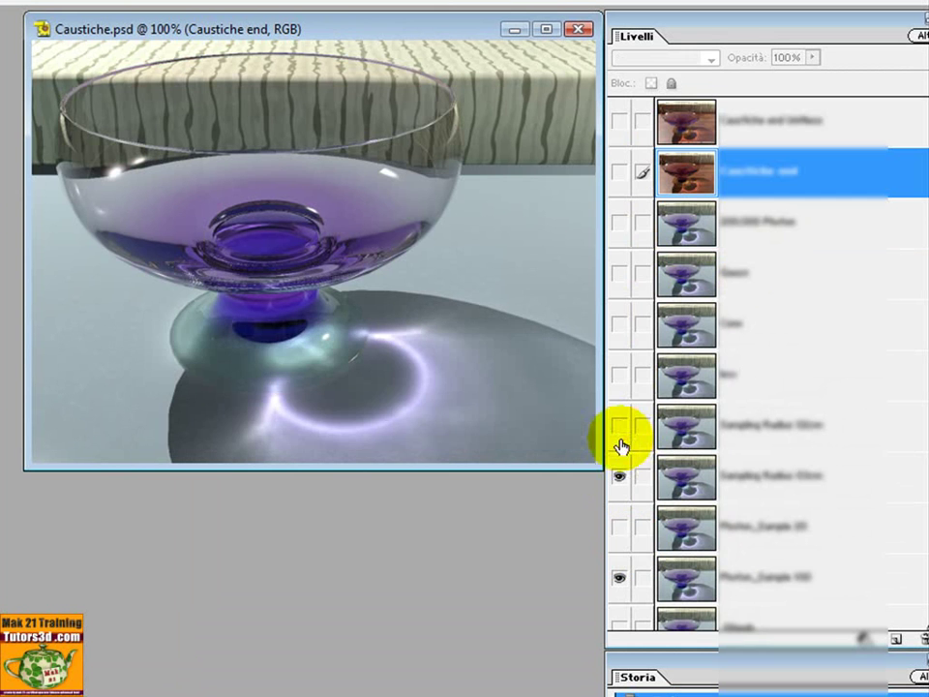
{"action": "left_click", "coordinate": [621, 428]}
{"action": "left_click", "coordinate": [621, 478]}
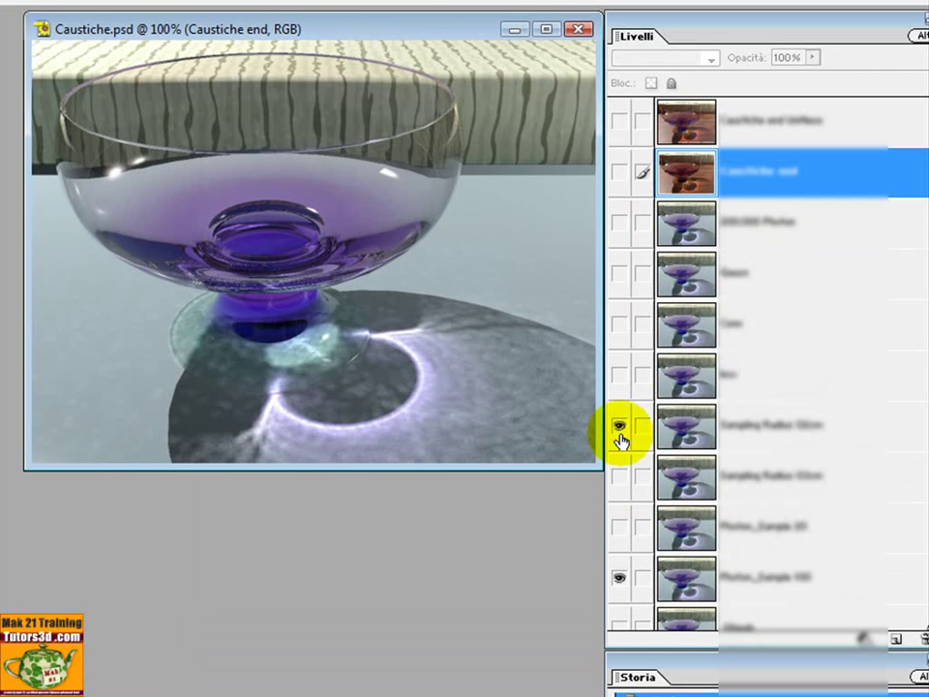
{"action": "left_click", "coordinate": [621, 429]}
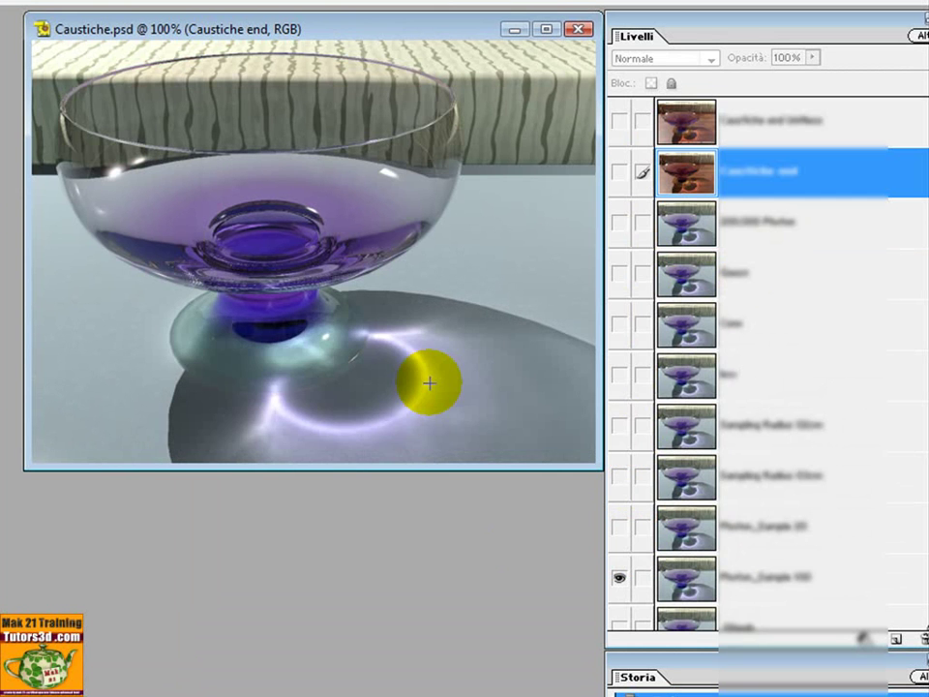
{"action": "left_click", "coordinate": [618, 172]}
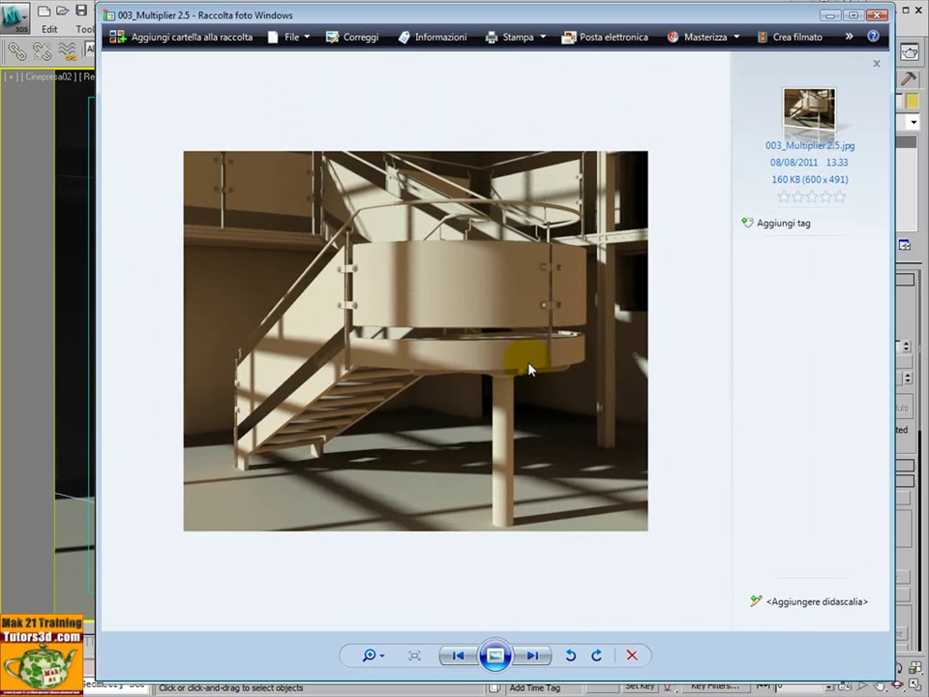
Close the 003_Multiplier 2.5 render with Alt+F4 to return to the 3ds Max staircase scene.
{"action": "key", "text": "alt+F4"}
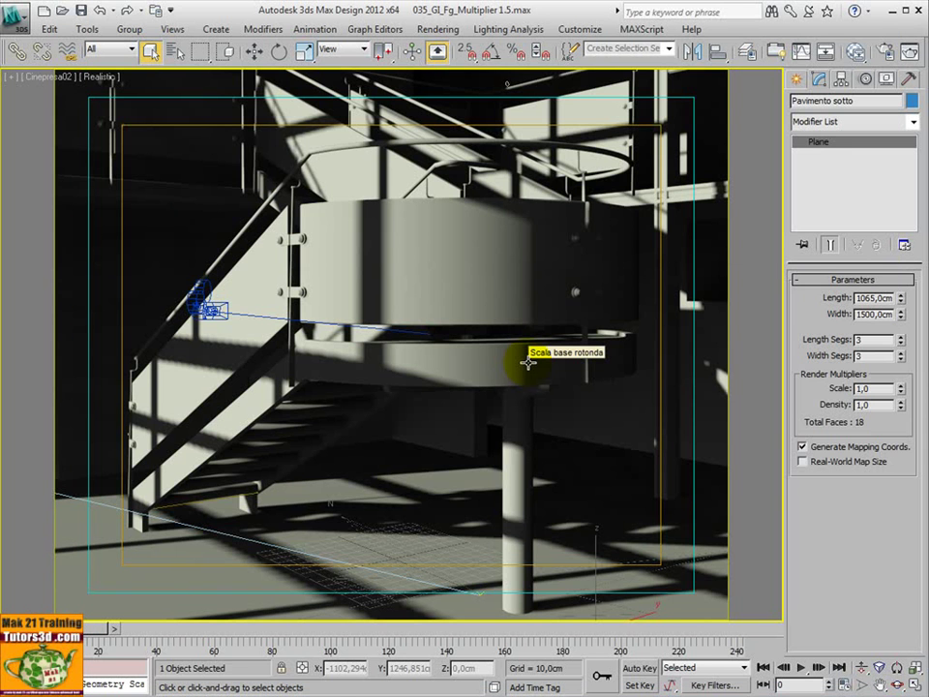